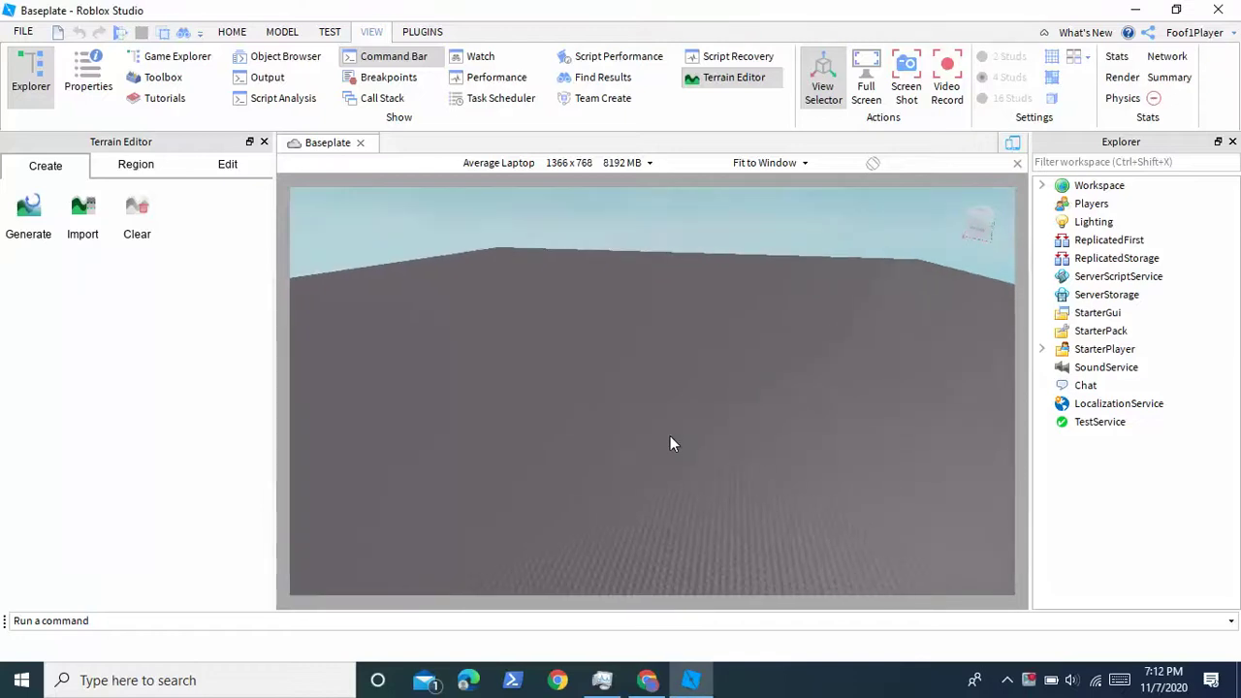
{"action": "key", "text": "s"}
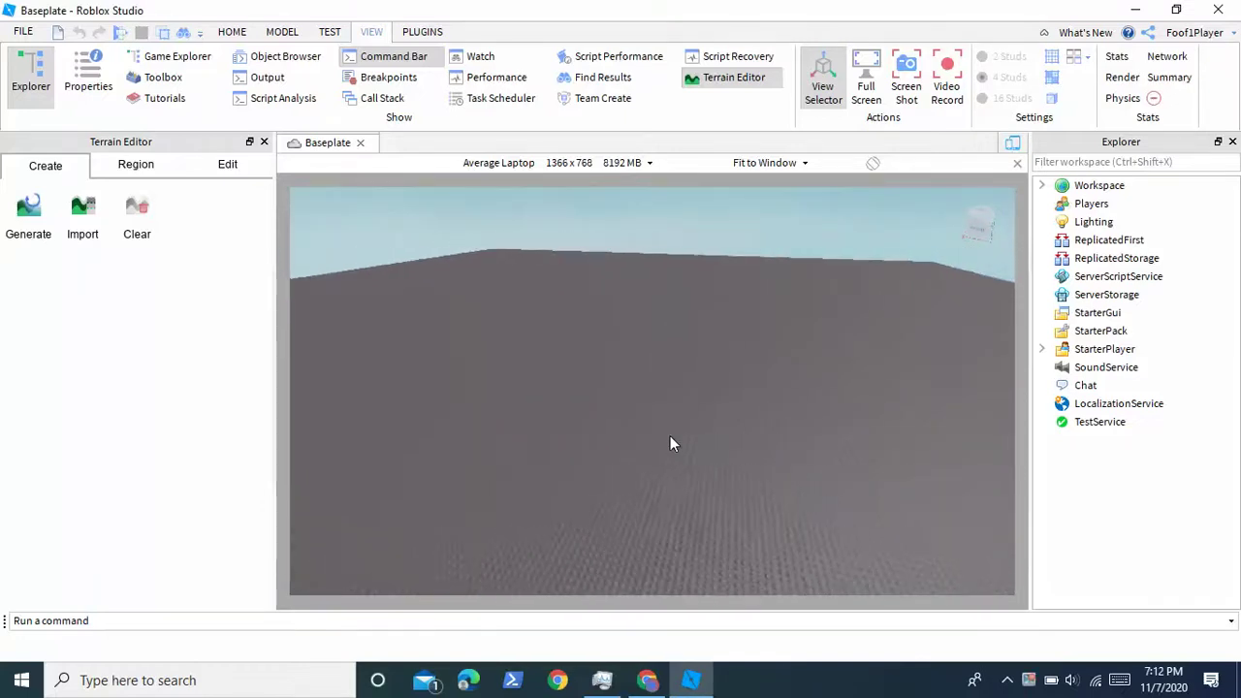
{"action": "key", "text": "s"}
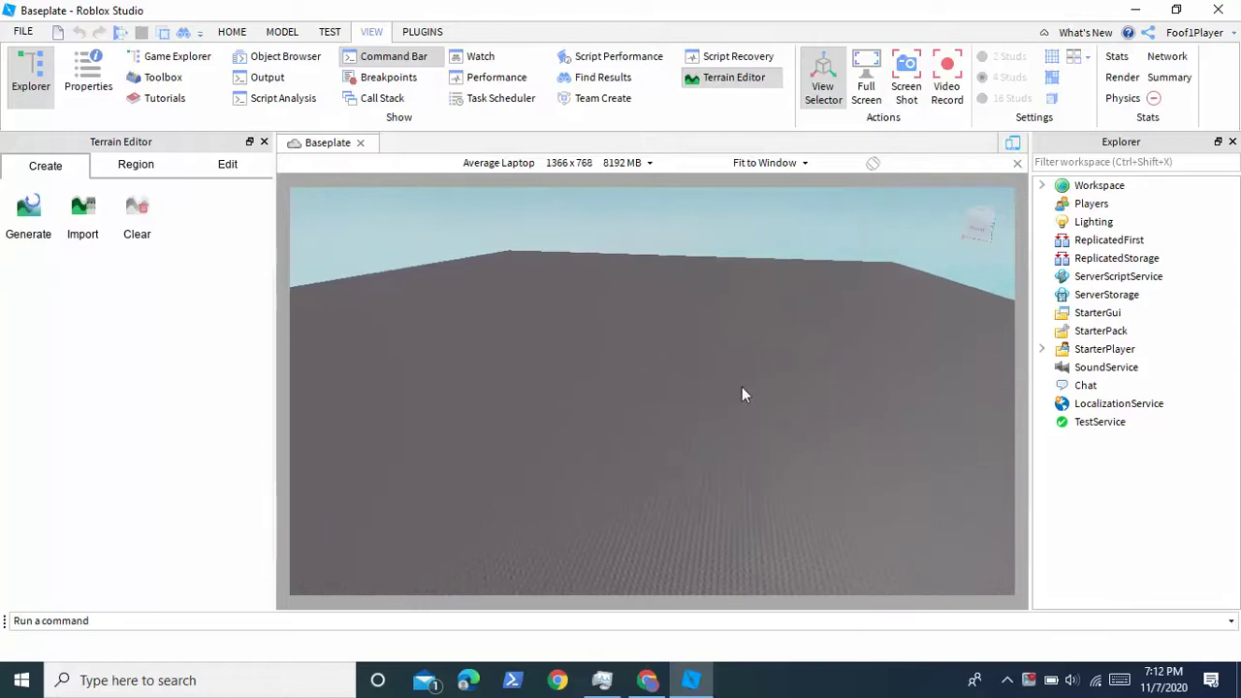
{"action": "key", "text": "w"}
{"action": "right_click_drag", "start_coordinate": [736, 395], "coordinate": [736, 394]}
{"action": "key", "text": "s"}
{"action": "key", "text": "s"}
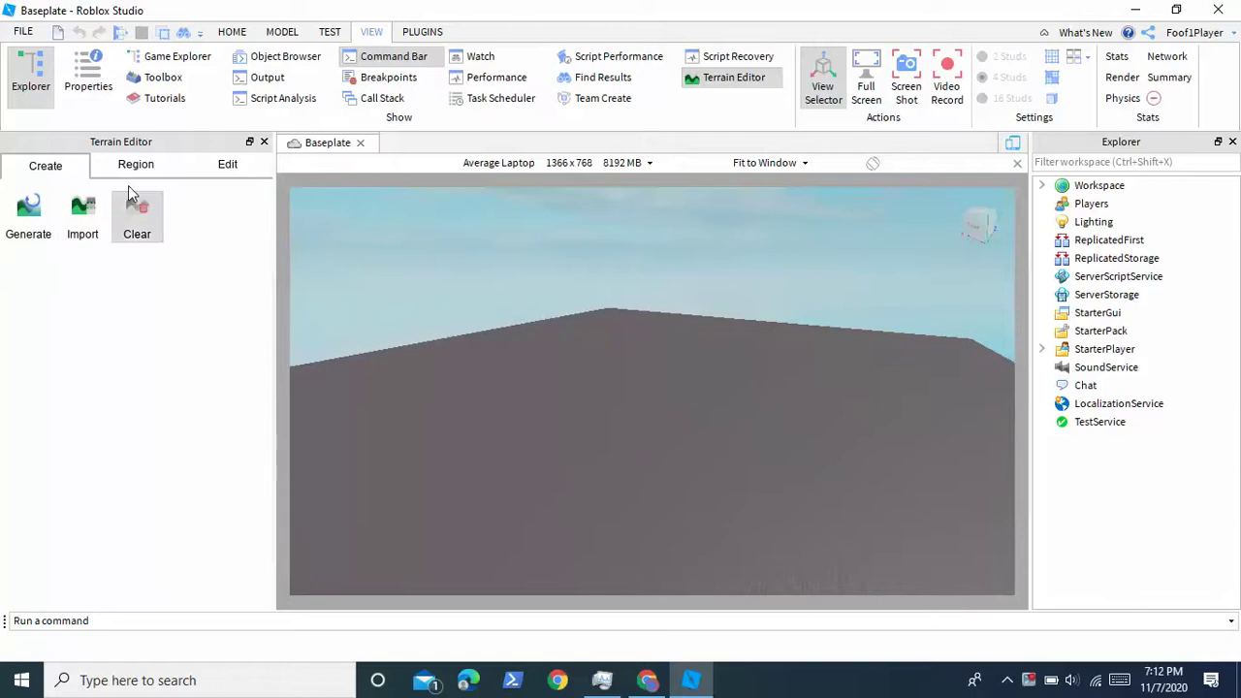
- Create Sea Level water over the region at position 0, 0, 0 with size 1024 × 512 × 1024
{"action": "left_click", "coordinate": [223, 166]}
{"action": "left_click", "coordinate": [136, 266]}
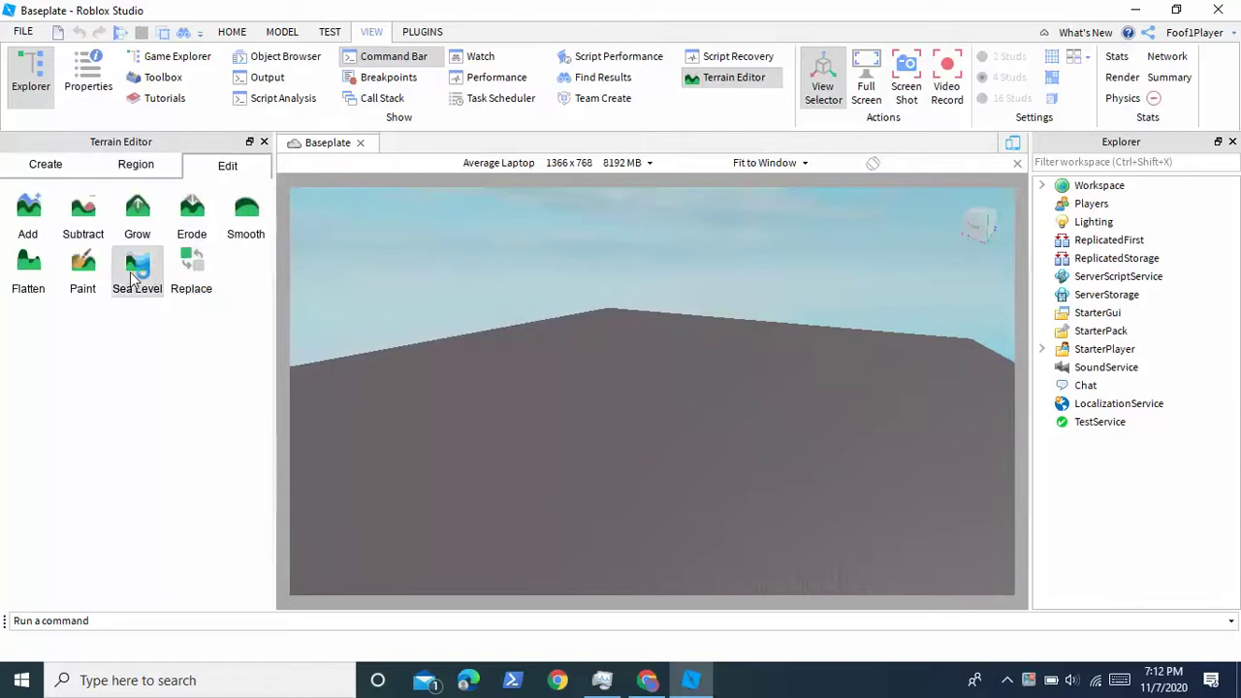
{"action": "right_click_drag", "start_coordinate": [574, 367], "coordinate": [574, 368]}
{"action": "key", "text": "s"}
{"action": "left_click", "coordinate": [209, 535]}
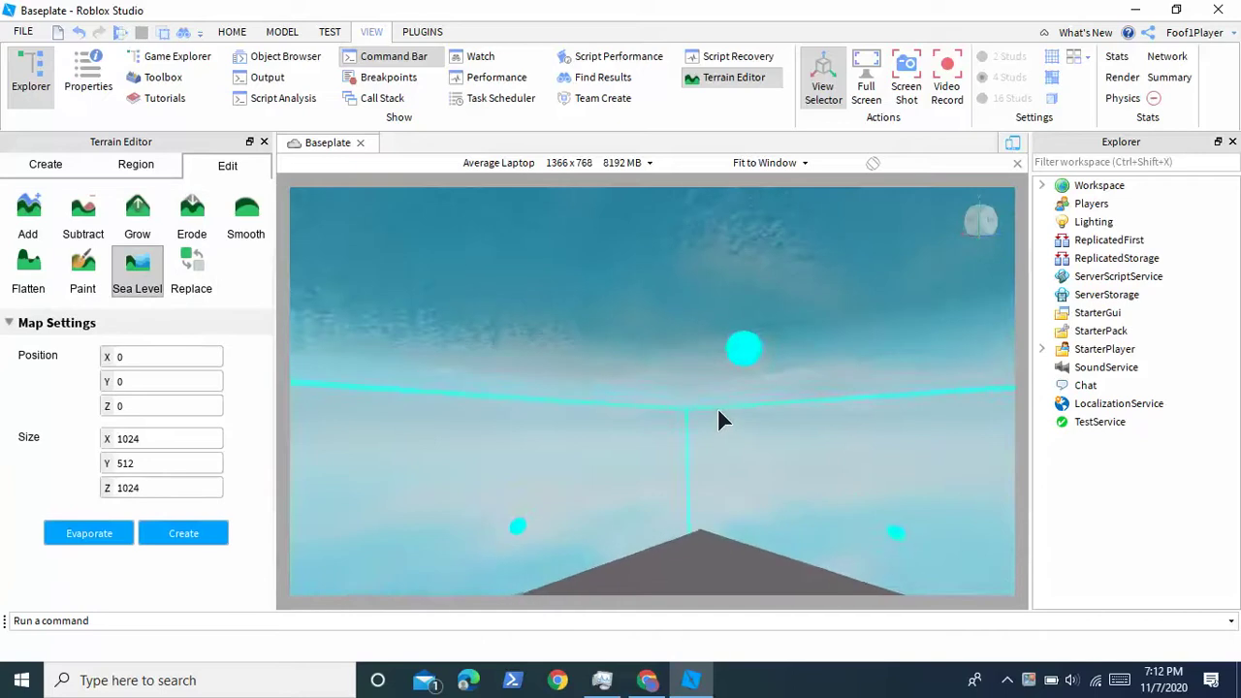
- Close the Terrain Editor and show the properties of the Terrain object in the Workspace
{"action": "left_click", "coordinate": [264, 141]}
{"action": "left_click", "coordinate": [88, 85]}
{"action": "right_click_drag", "start_coordinate": [652, 300], "coordinate": [652, 300]}
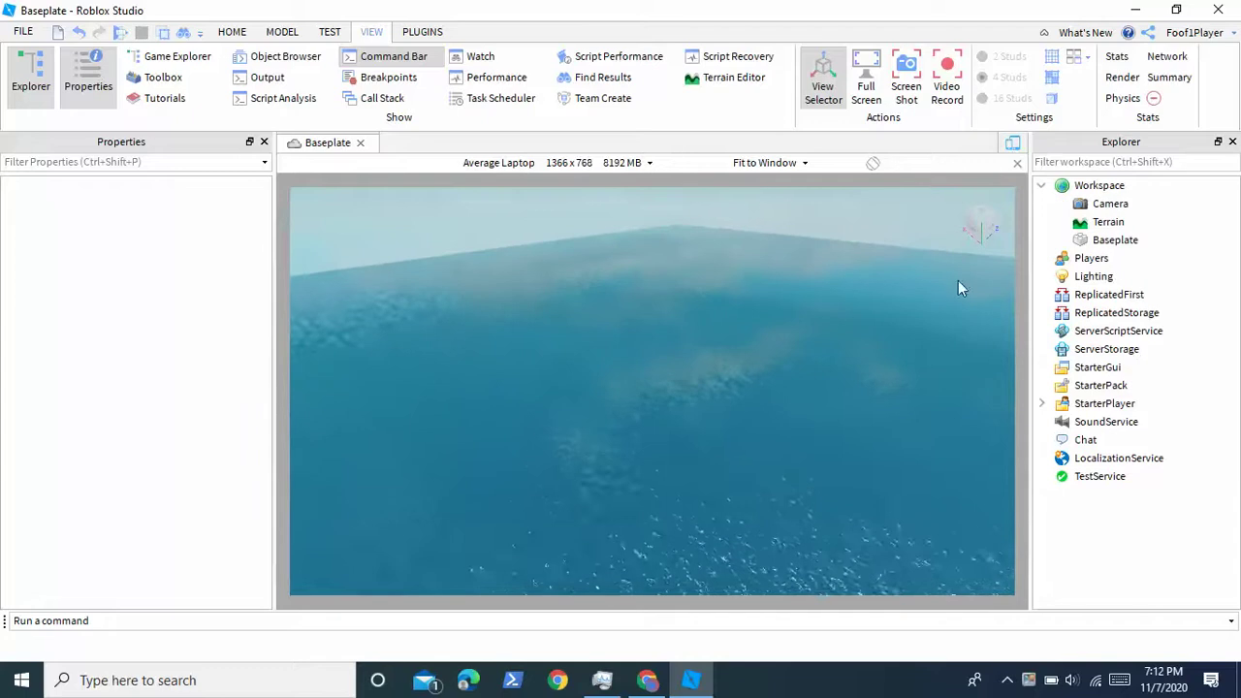
{"action": "left_click", "coordinate": [1105, 222]}
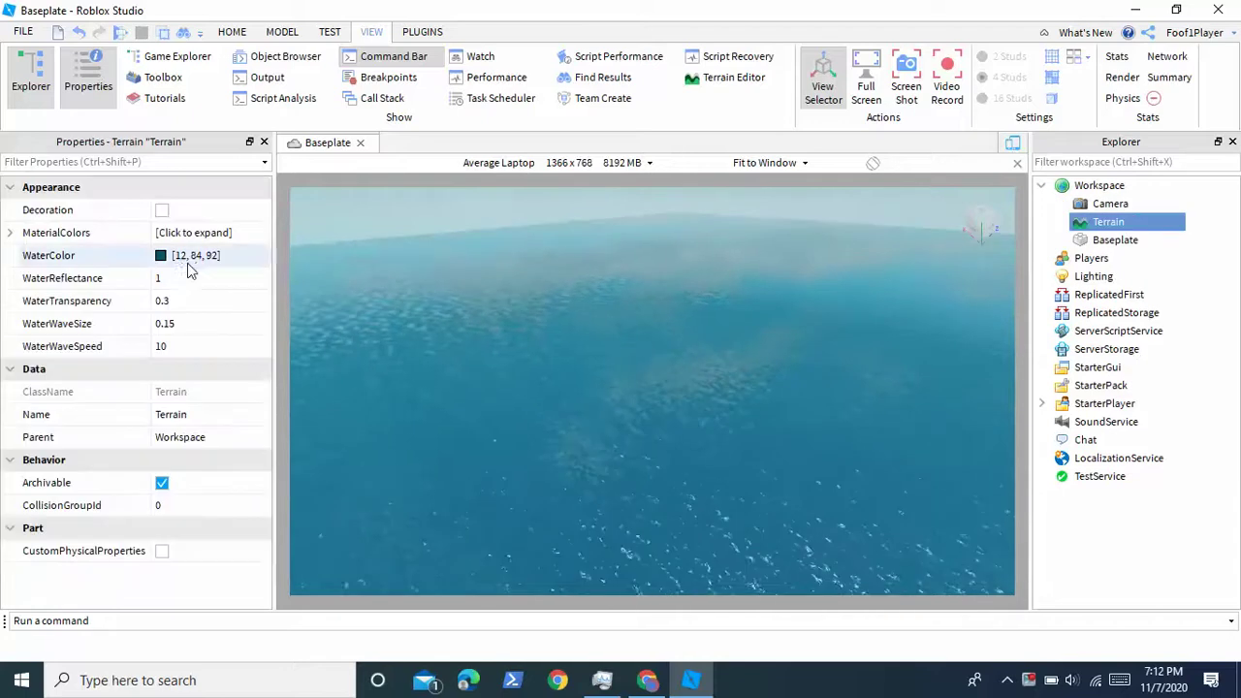
- Darken the Terrain's WaterColor to 6, 47, 52 (#062f34)
{"action": "left_click", "coordinate": [160, 278]}
{"action": "left_click", "coordinate": [161, 255]}
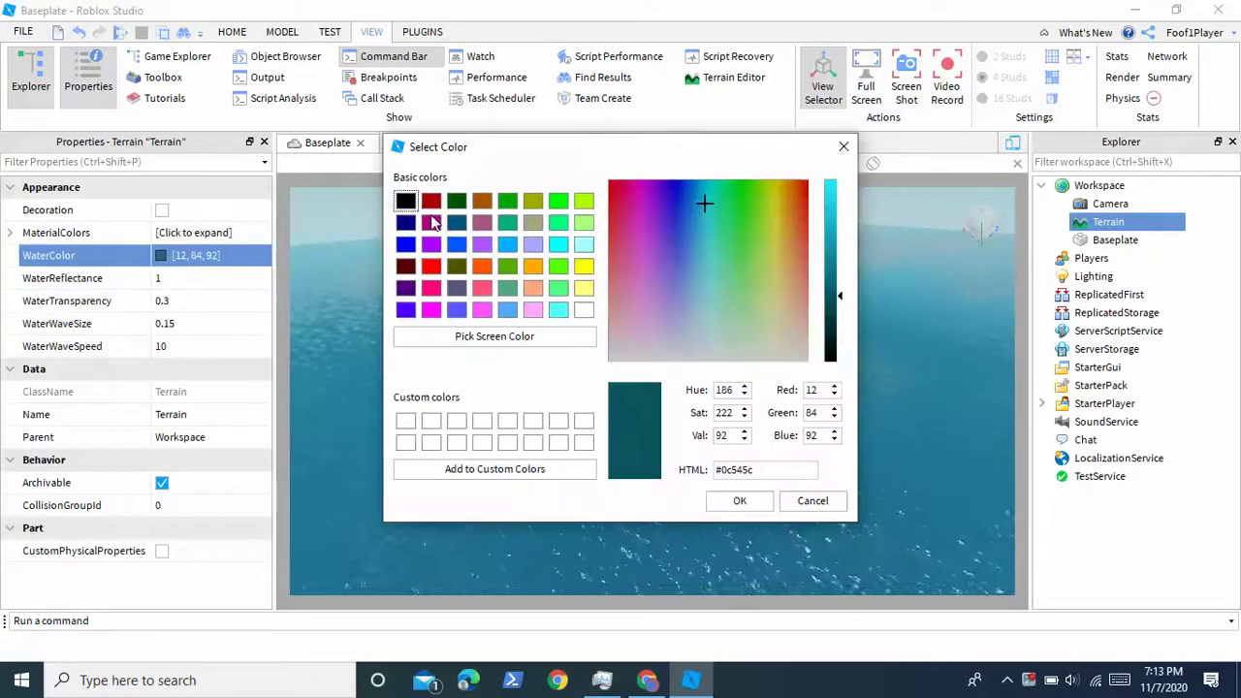
{"action": "left_click", "coordinate": [829, 313]}
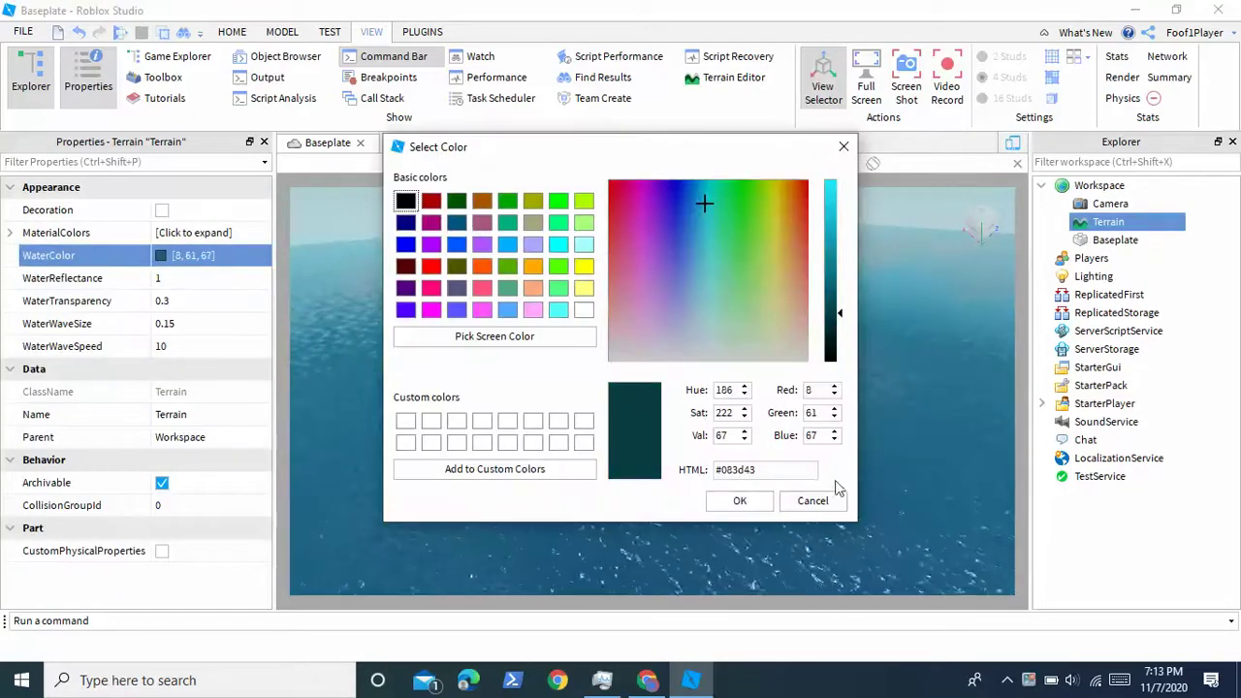
{"action": "left_click", "coordinate": [836, 325]}
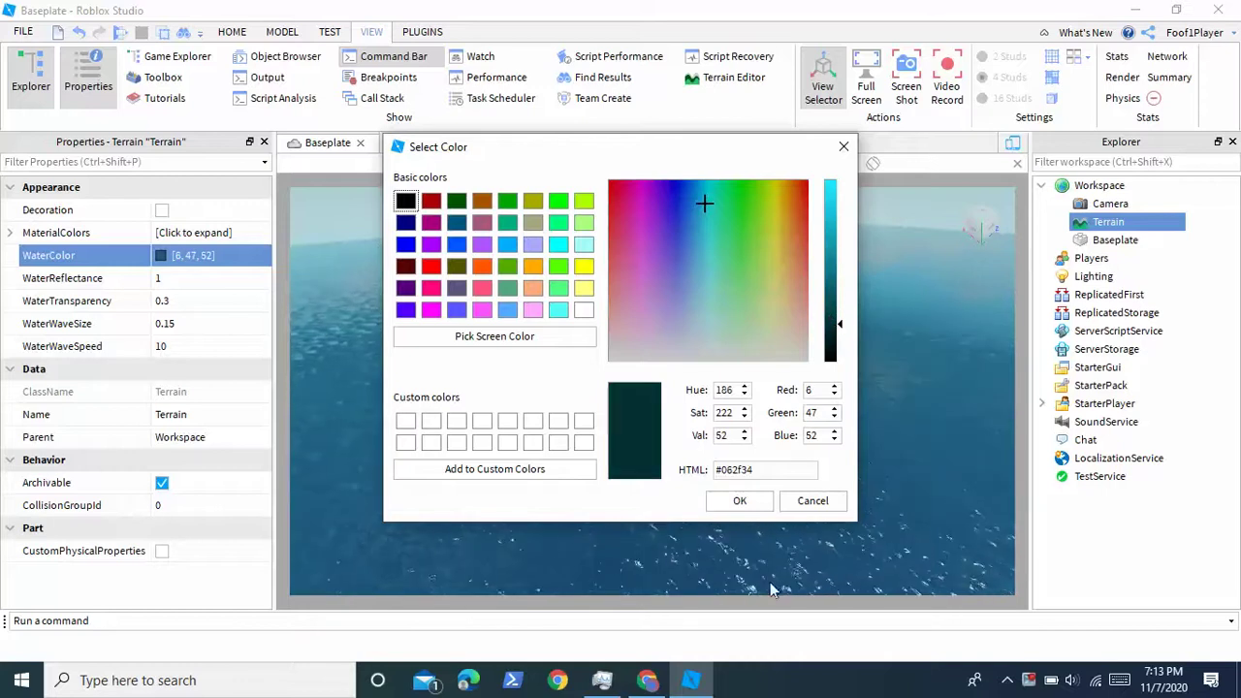
{"action": "left_click", "coordinate": [739, 501]}
- Set the Terrain's WaterWaveSize to 0.65 and close its properties
{"action": "right_click_drag", "start_coordinate": [752, 414], "coordinate": [752, 414]}
{"action": "key", "text": "w"}
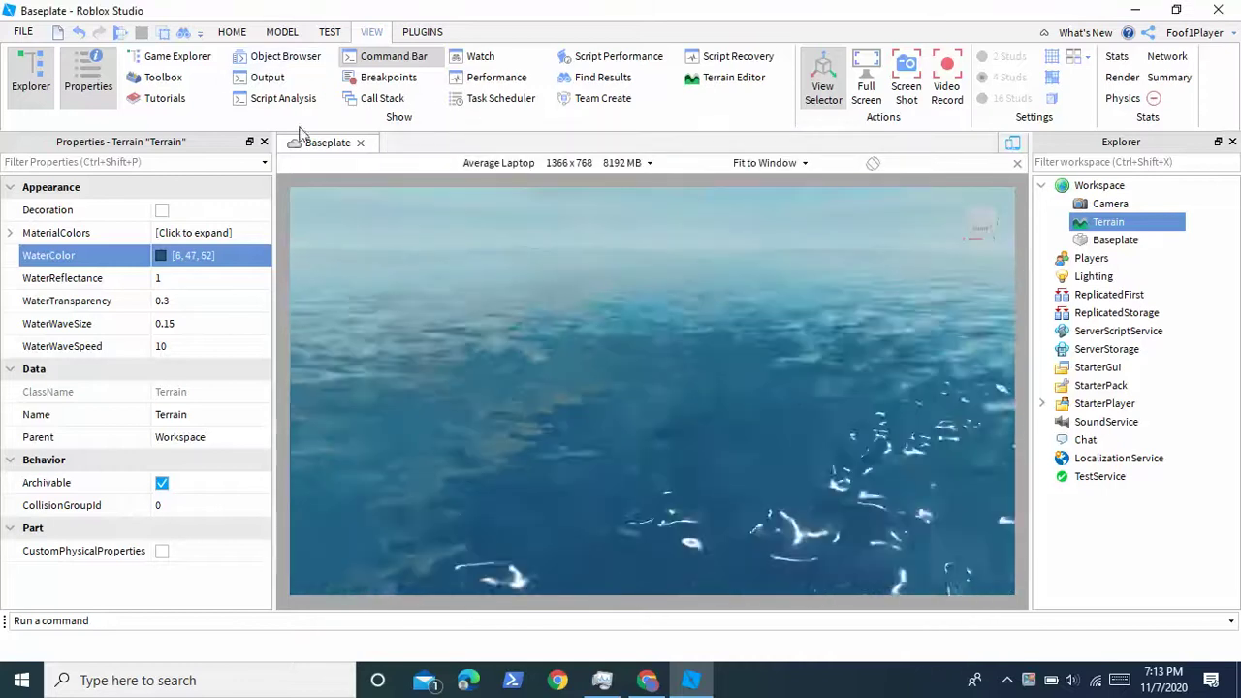
{"action": "left_click", "coordinate": [203, 347]}
{"action": "left_click", "coordinate": [203, 323]}
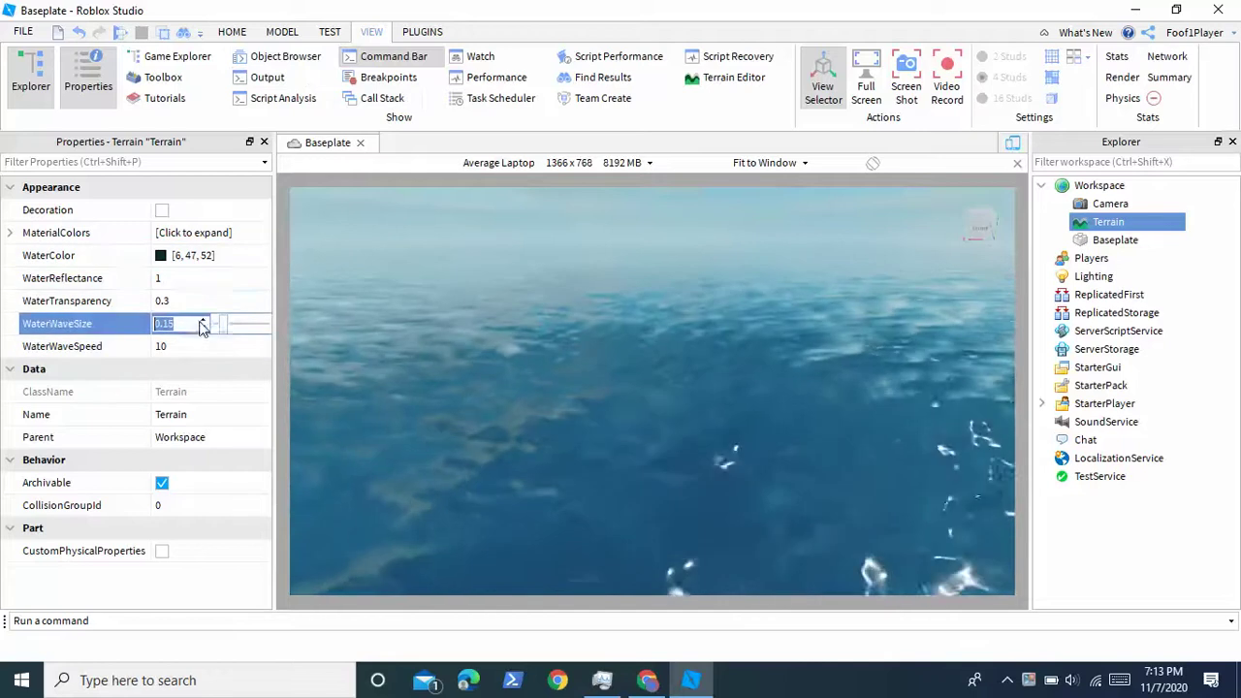
{"action": "left_click_drag", "start_coordinate": [221, 326], "coordinate": [247, 327]}
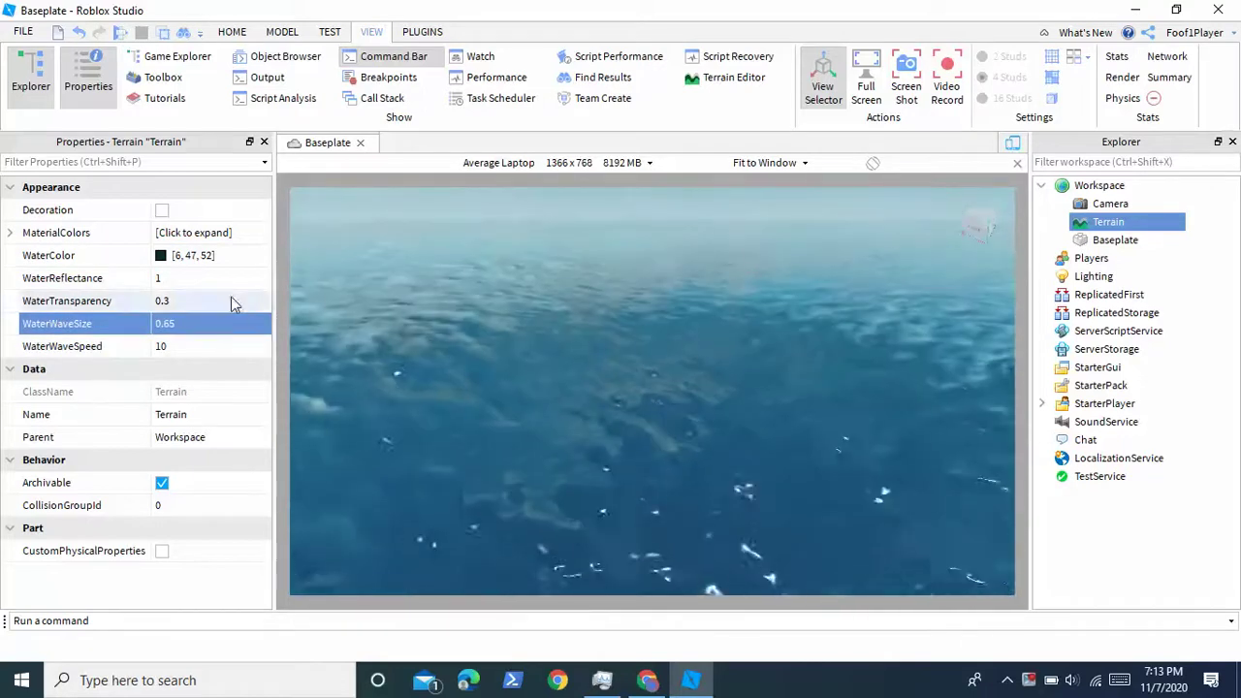
{"action": "left_click", "coordinate": [245, 327]}
{"action": "left_click", "coordinate": [517, 351]}
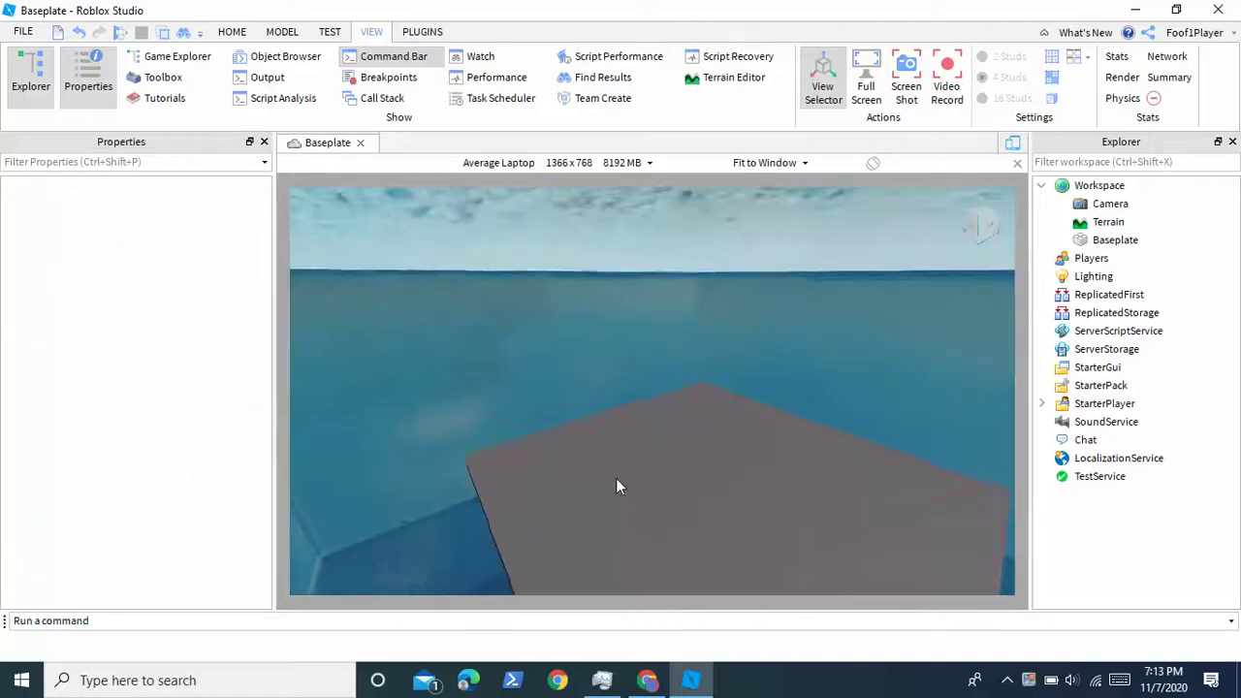
{"action": "left_click", "coordinate": [264, 141]}
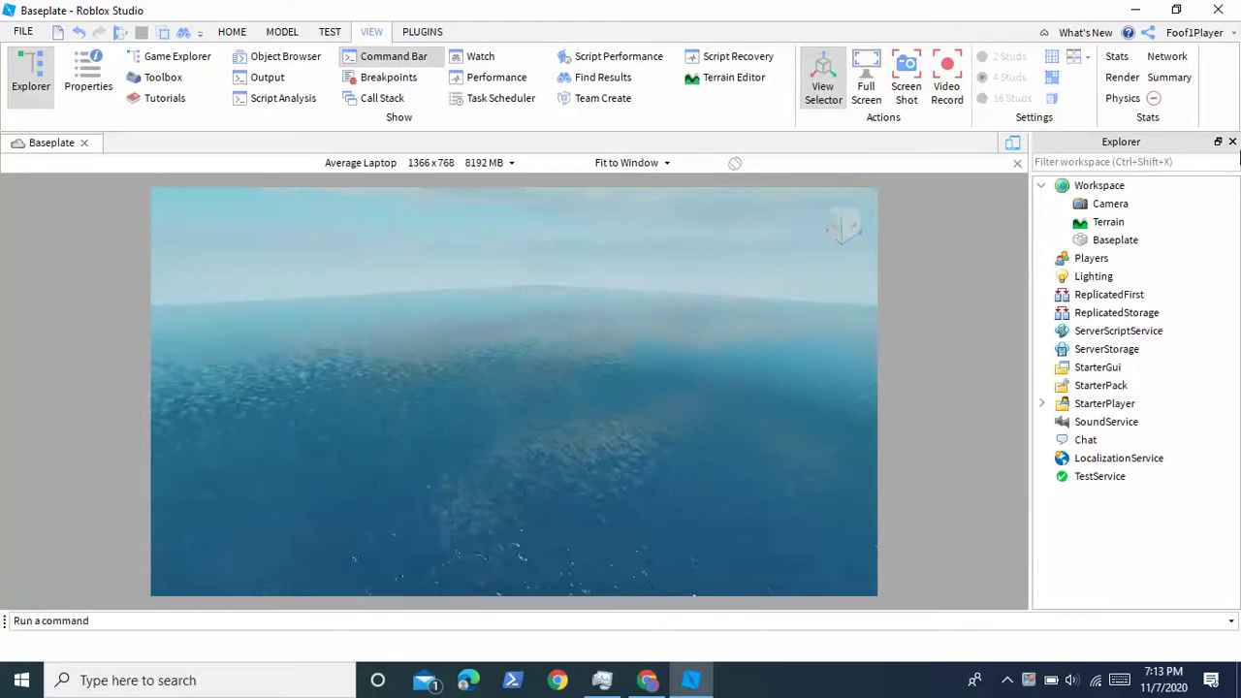
- Insert a new Script into the Terrain object and delete its default print code
{"action": "left_click", "coordinate": [1133, 222]}
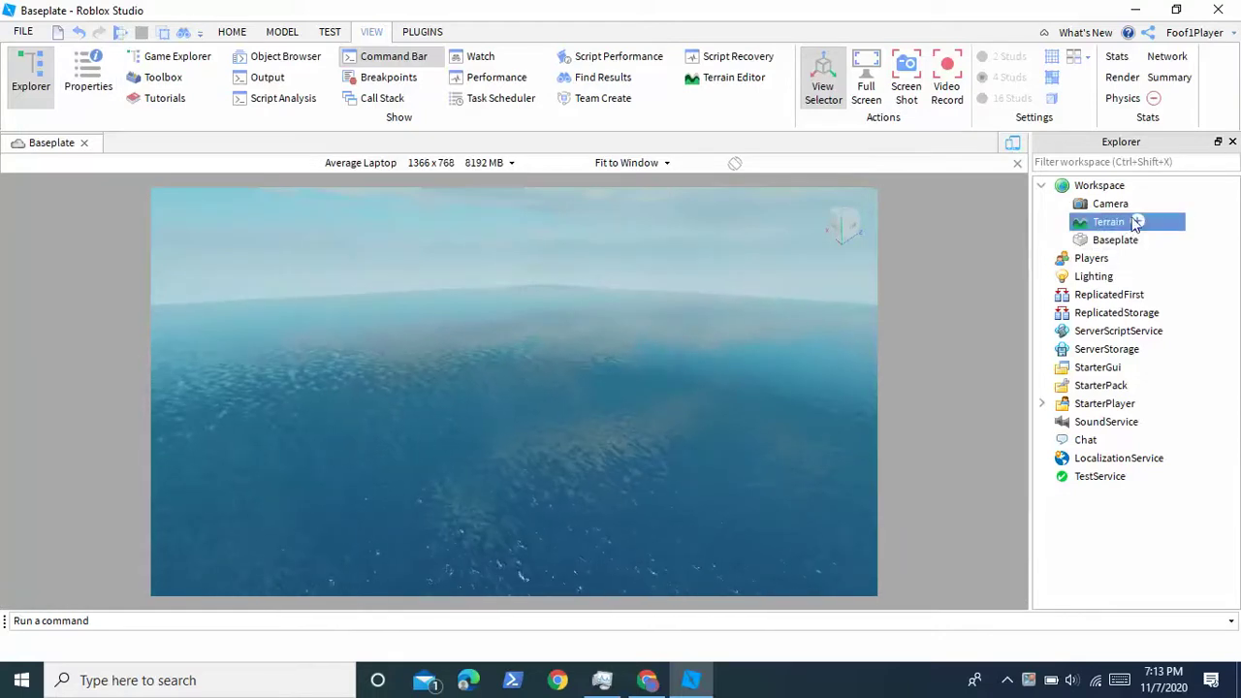
{"action": "left_click", "coordinate": [1138, 222]}
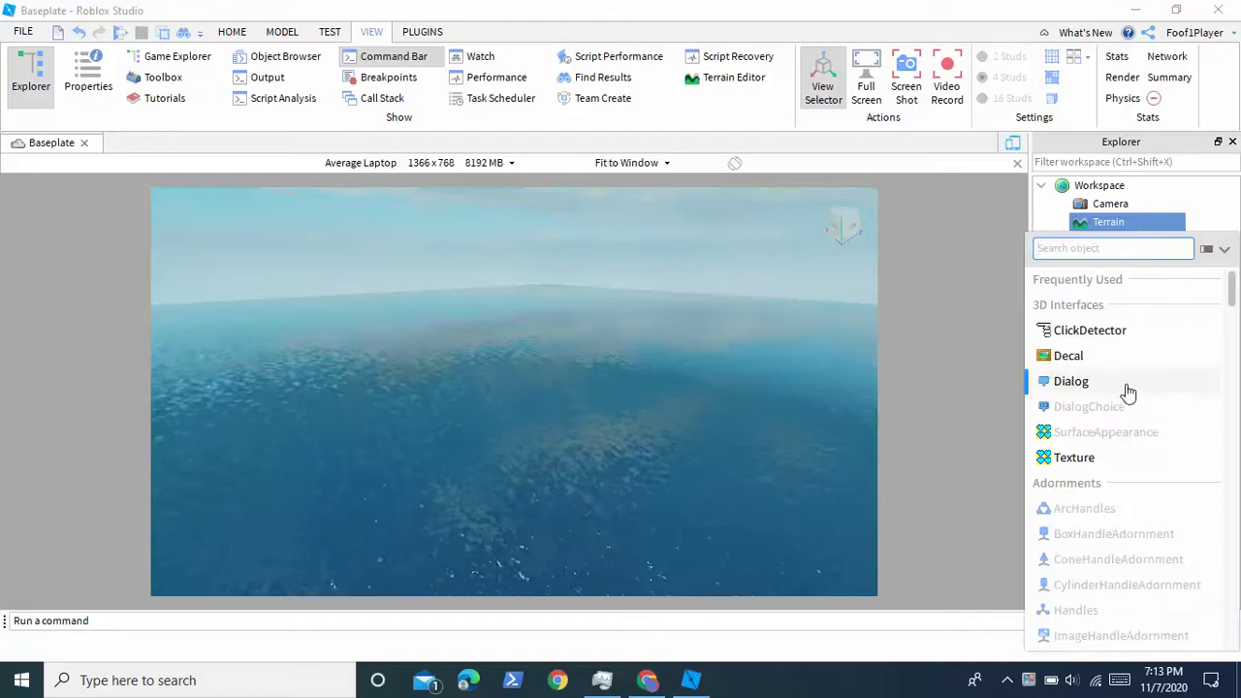
{"action": "type", "text": "ss"}
{"action": "key", "text": "BackSpace"}
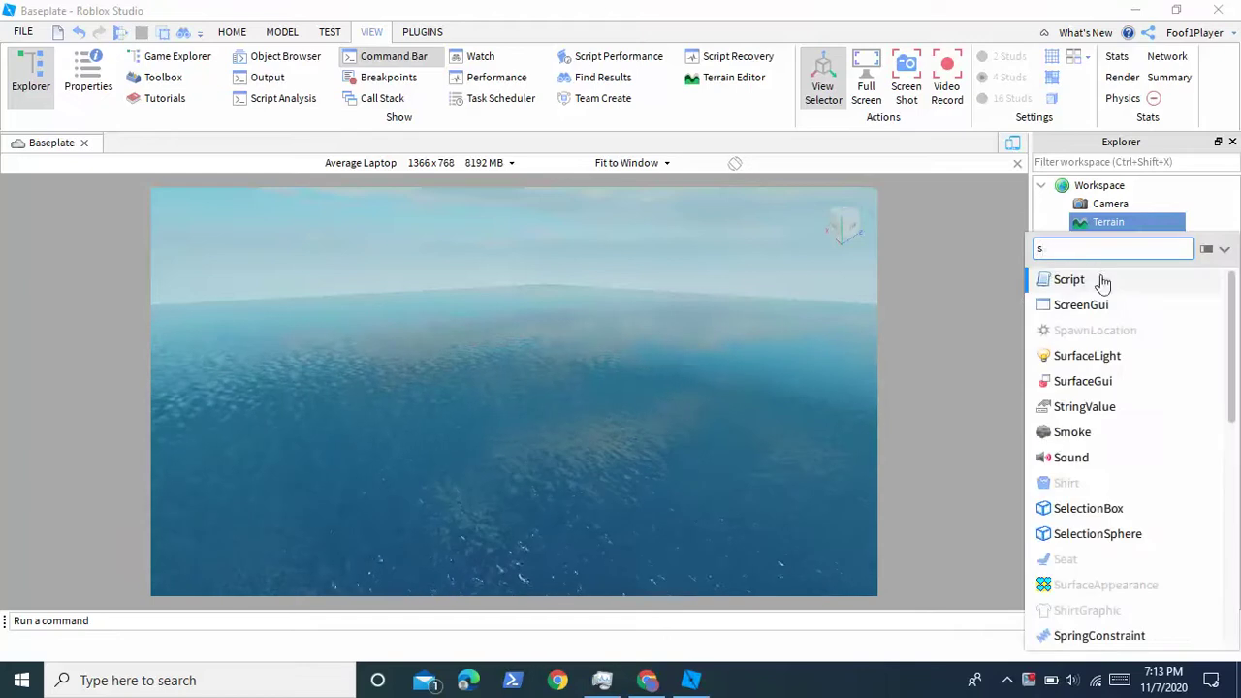
{"action": "key", "text": "Escape"}
{"action": "key", "text": "ctrl+a"}
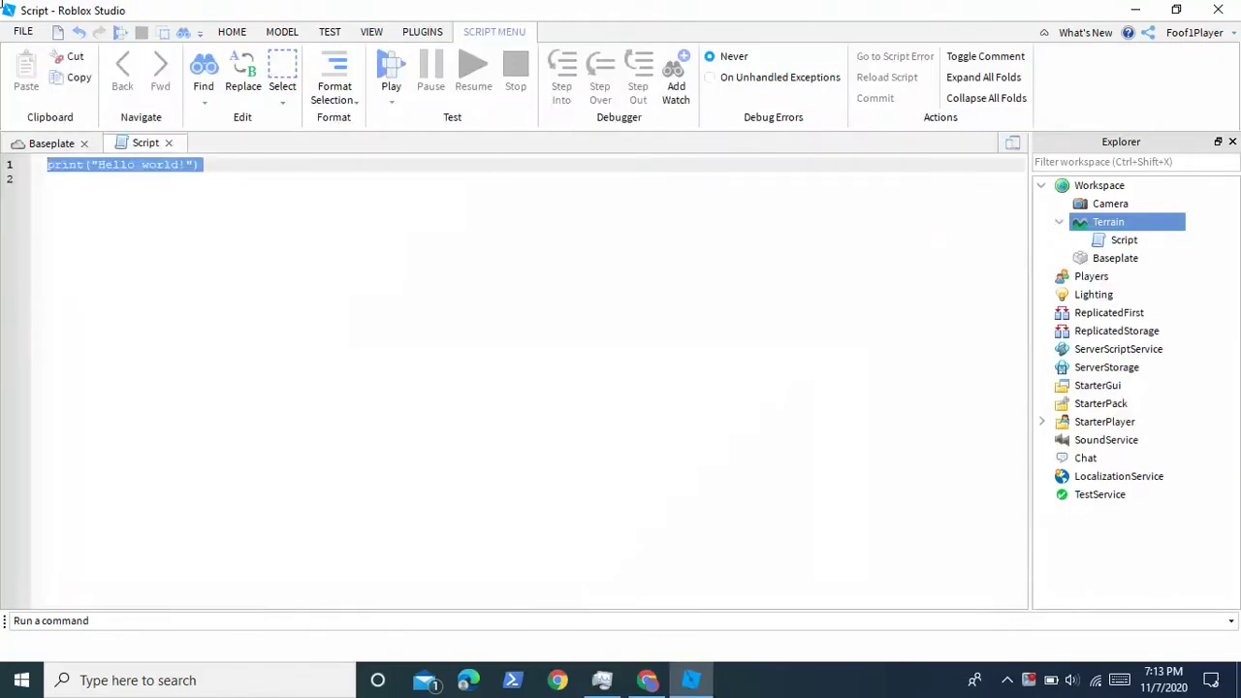
{"action": "key", "text": "BackSpace"}
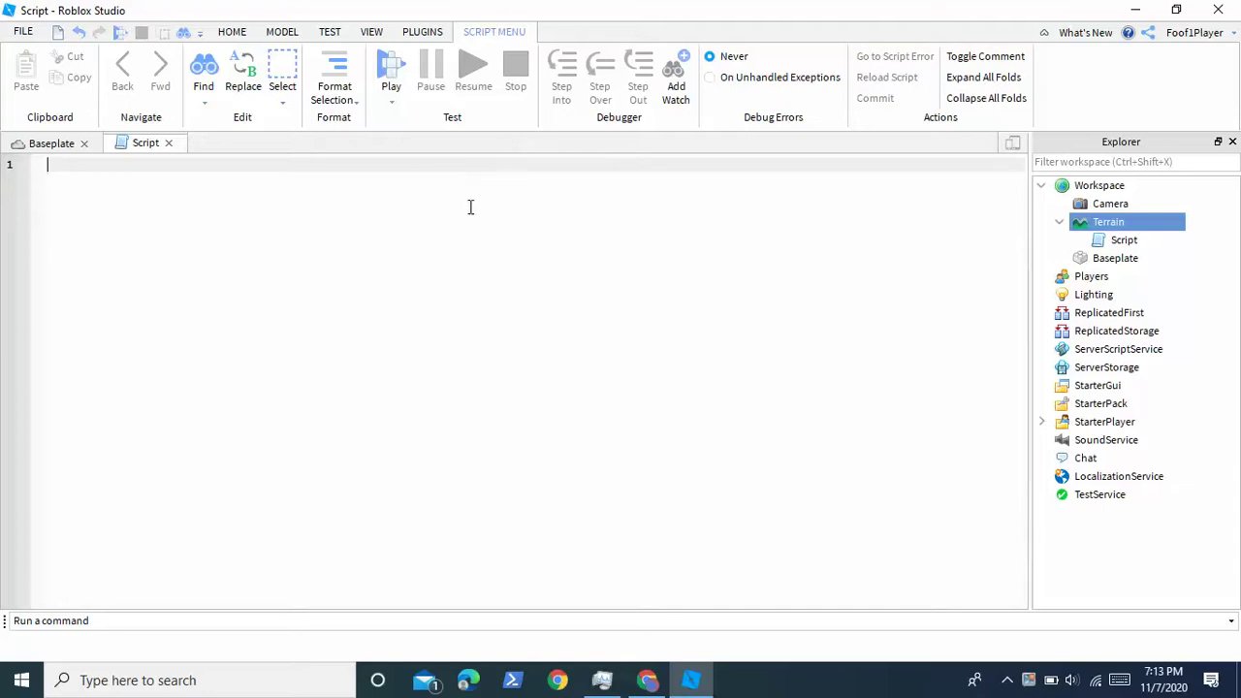
{"action": "key", "text": "Return"}
{"action": "key", "text": "Up"}
{"action": "key", "text": "Down"}
{"action": "key", "text": "BackSpace"}
{"action": "right_click", "coordinate": [312, 210]}
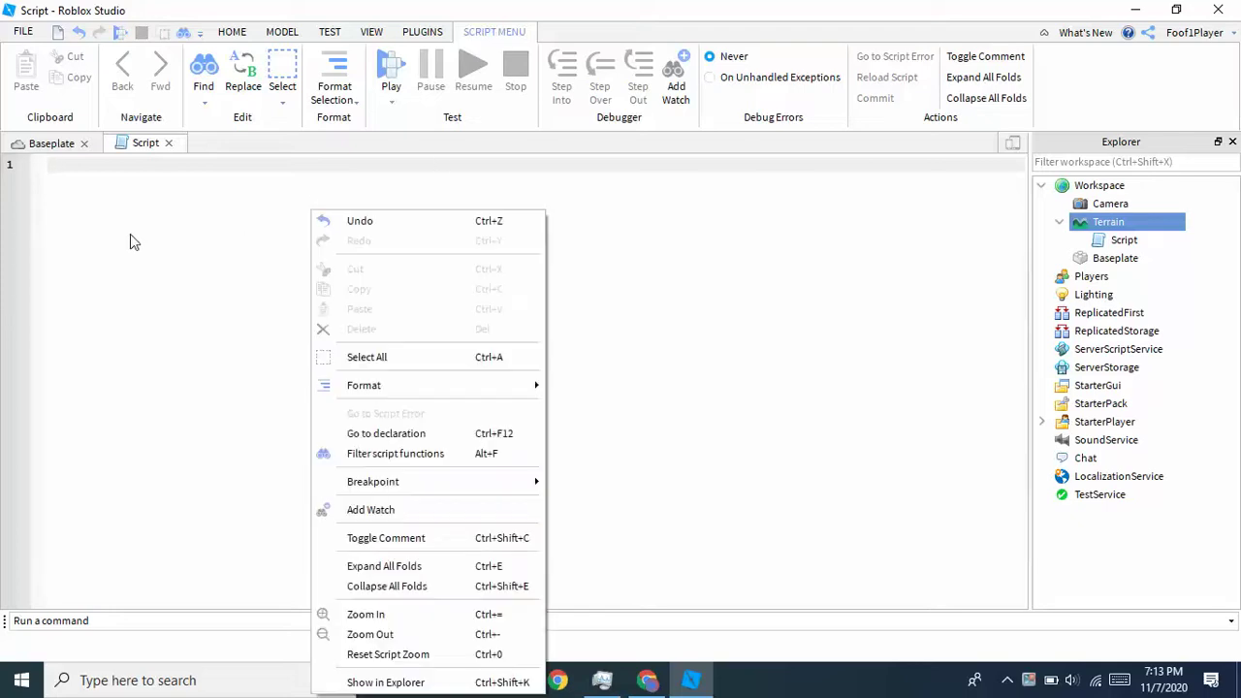
{"action": "left_click", "coordinate": [152, 223]}
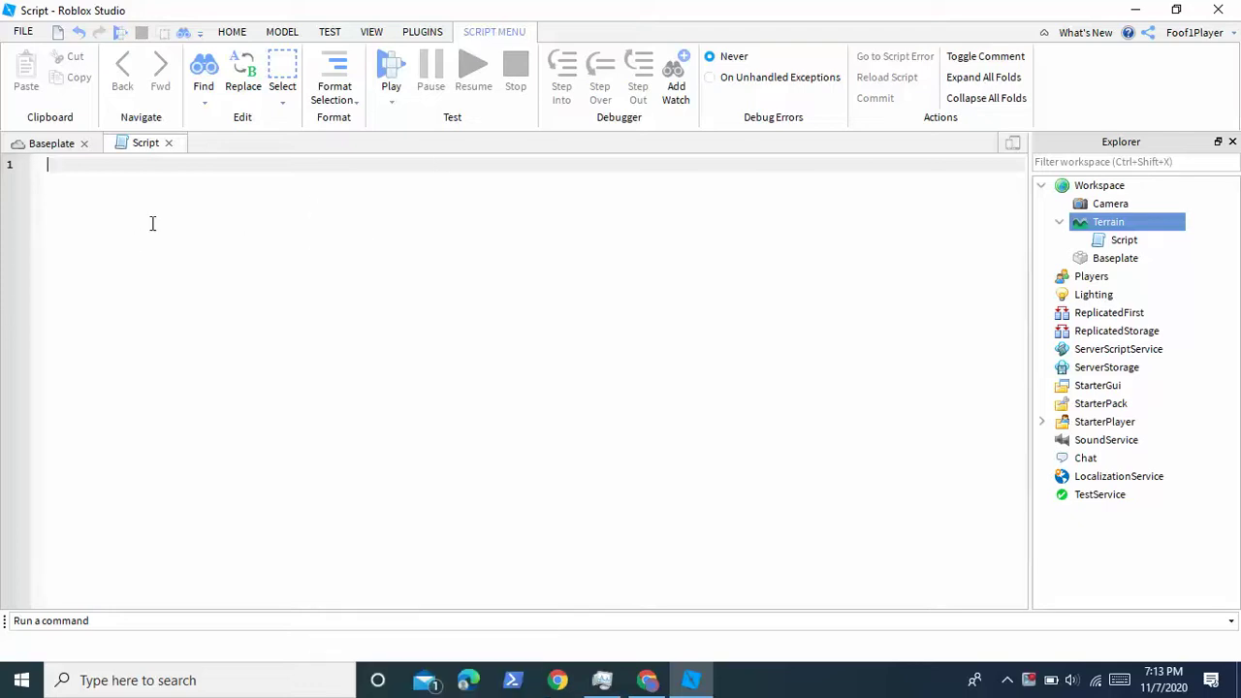
{"action": "left_click", "coordinate": [41, 144]}
{"action": "left_click", "coordinate": [582, 495]}
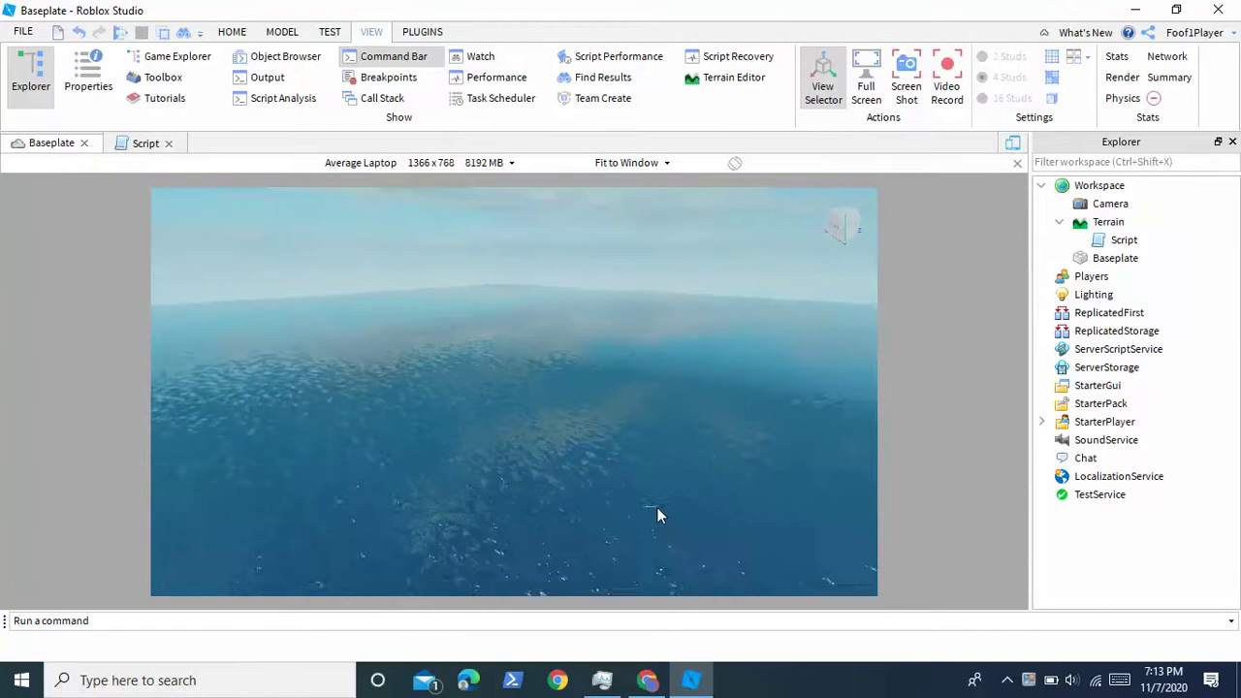
{"action": "left_click_drag", "start_coordinate": [657, 507], "coordinate": [597, 396]}
{"action": "right_click_drag", "start_coordinate": [596, 398], "coordinate": [596, 406]}
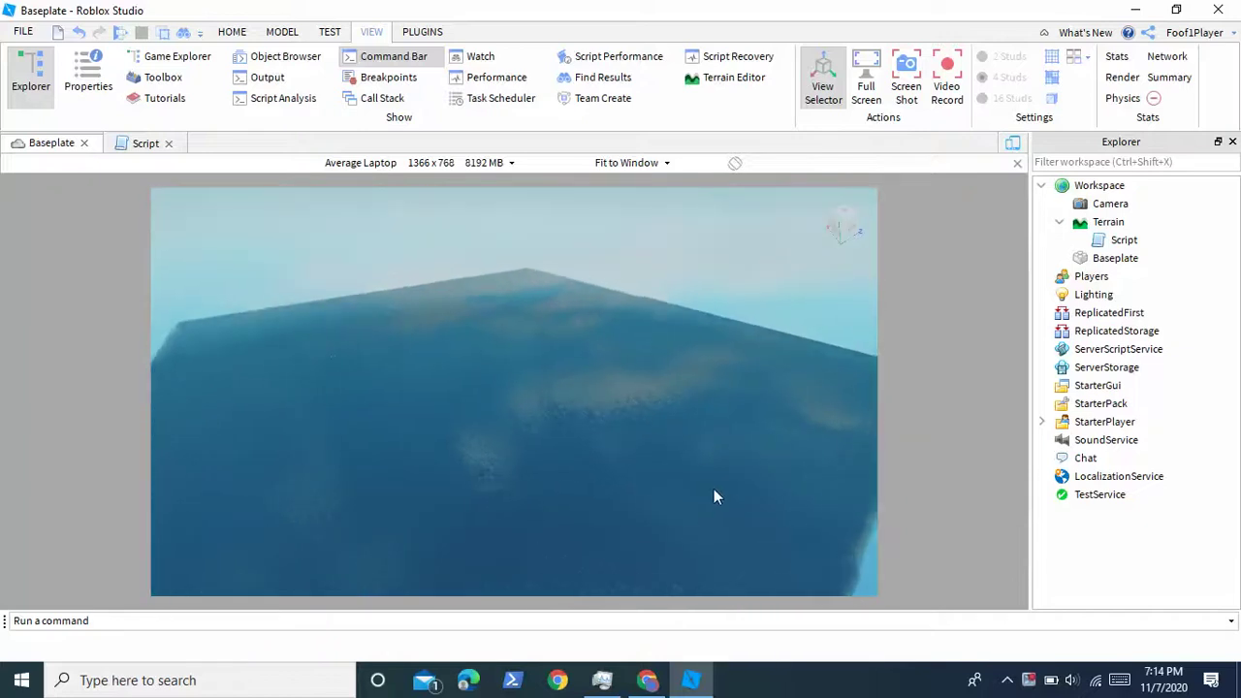
{"action": "right_click_drag", "start_coordinate": [714, 489], "coordinate": [685, 481]}
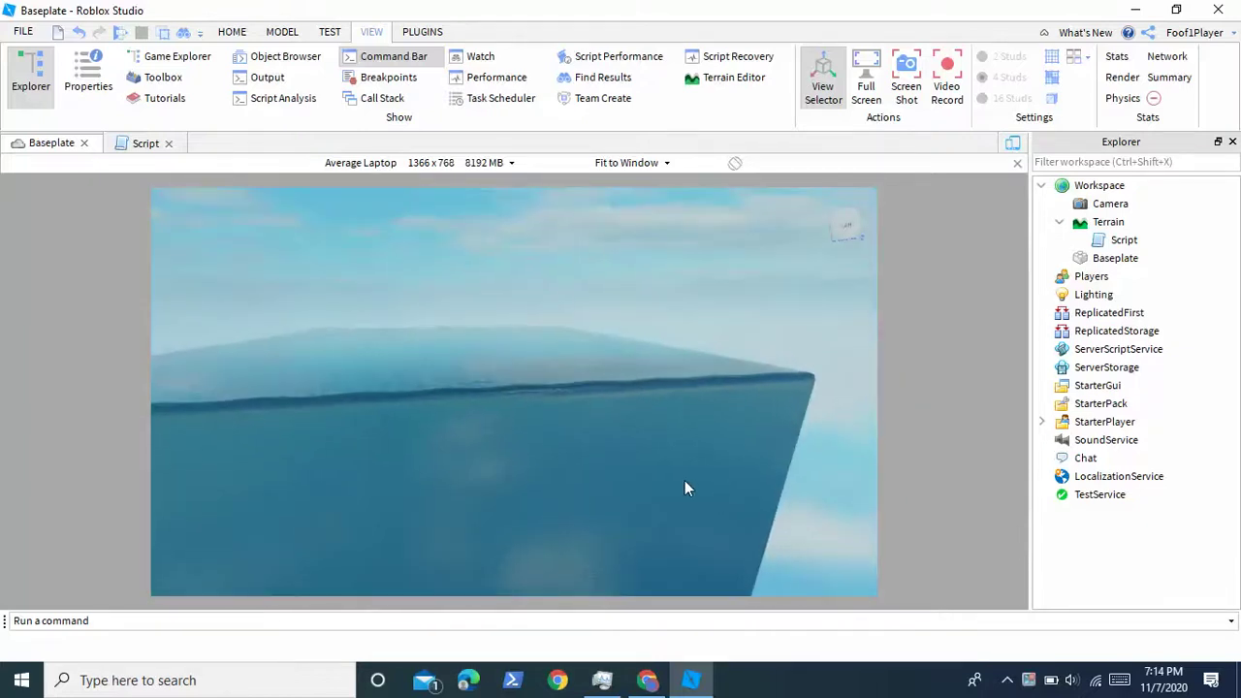
{"action": "right_click_drag", "start_coordinate": [564, 350], "coordinate": [566, 356]}
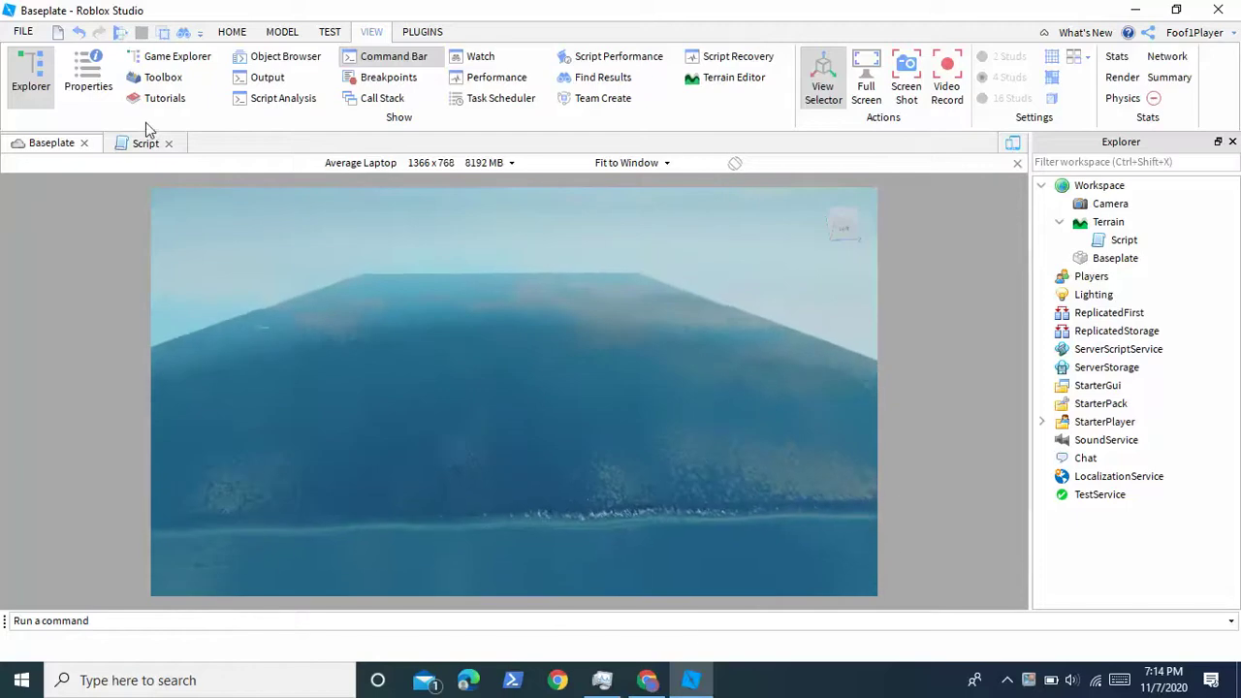
- Fill the Terrain's script with an onTouched function that subtracts 40 from a touching Humanoid's Health, connected to the parent's Touched event
{"action": "left_click", "coordinate": [137, 145]}
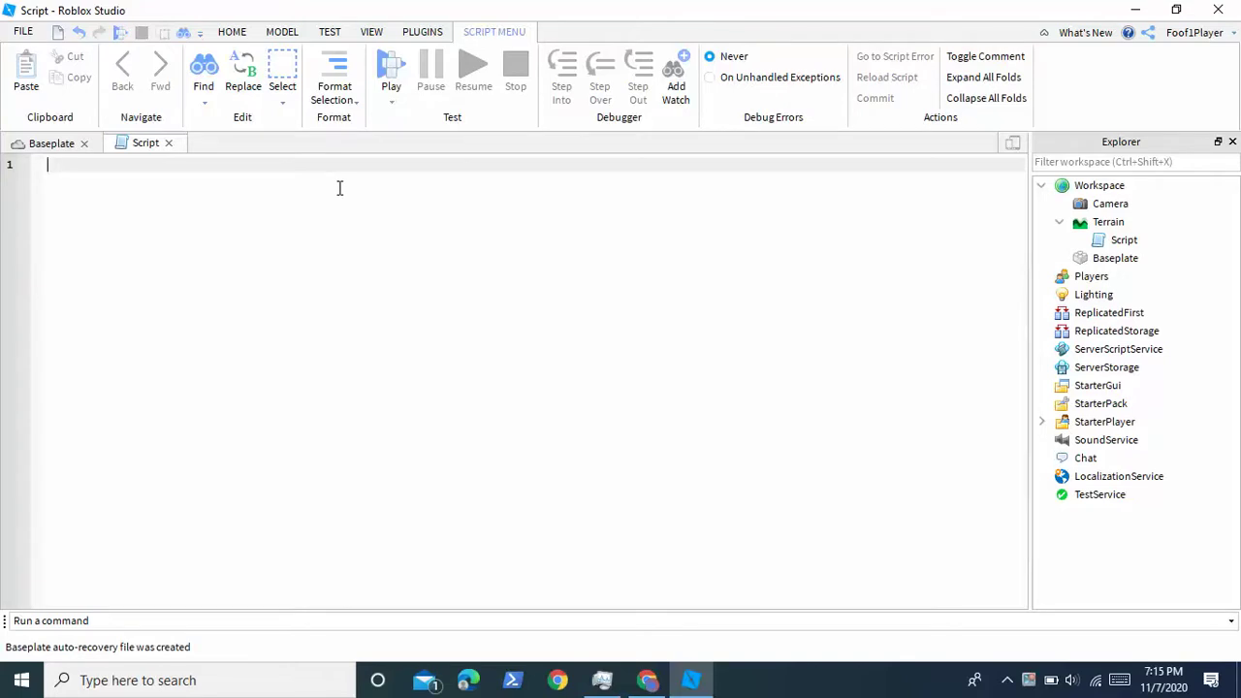
{"action": "type", "text": "function onTouched(hit) \tlocal human = hit.Parent:findFirstChild(\"Humanoid\") \tif (human ~= nil) then \t\thuman.Health = human.Health - 40 \tend end  script.Parent.Touched:connect(onTouched)"}
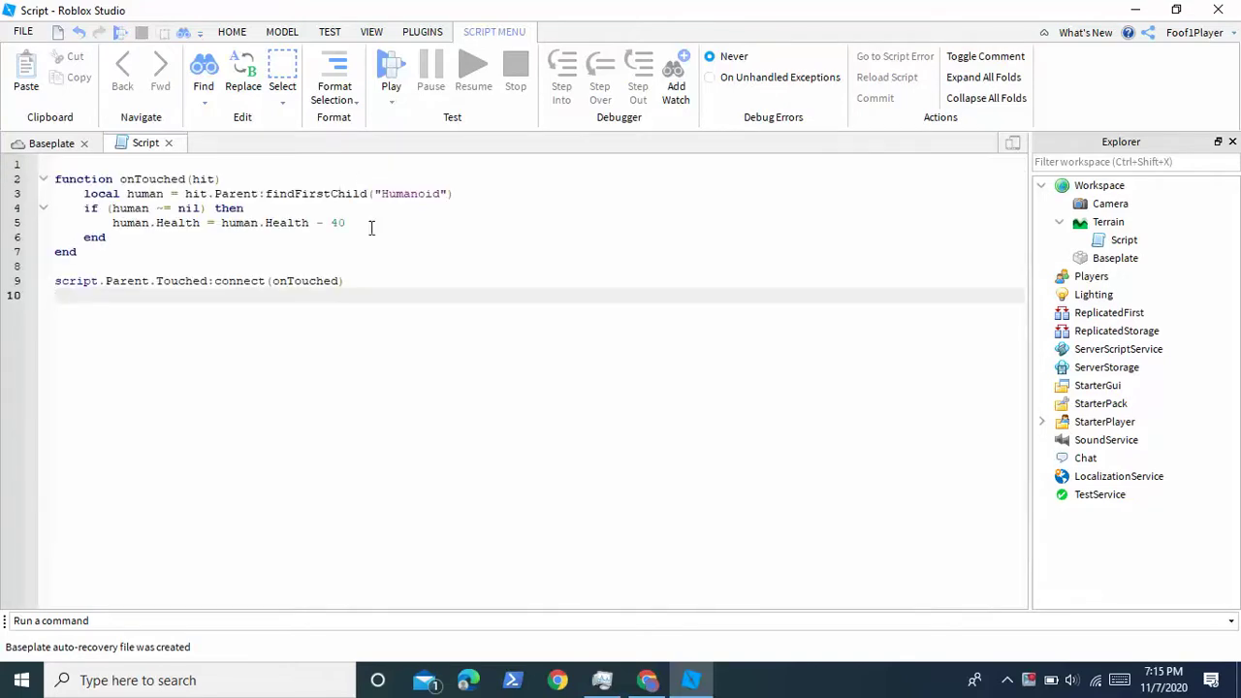
{"action": "left_click", "coordinate": [43, 179]}
{"action": "left_click", "coordinate": [43, 180]}
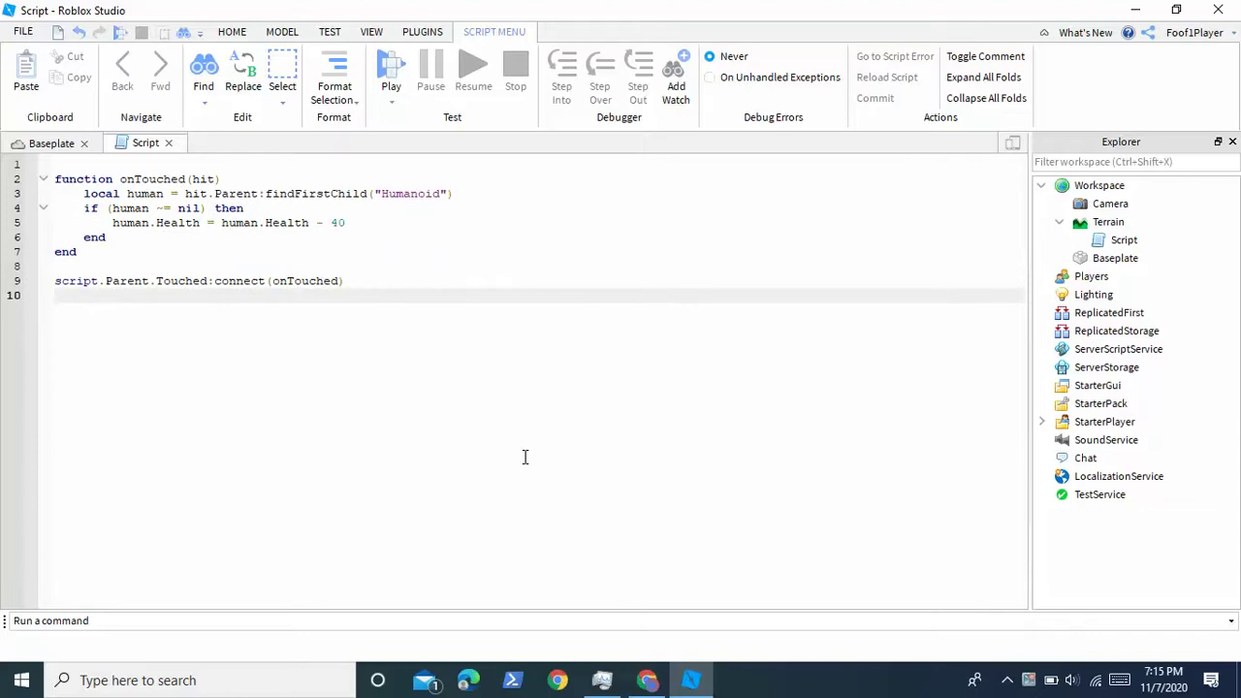
- Set the Health amount subtracted in onTouched to 5 and remove the blank line above the function
{"action": "left_click", "coordinate": [351, 222]}
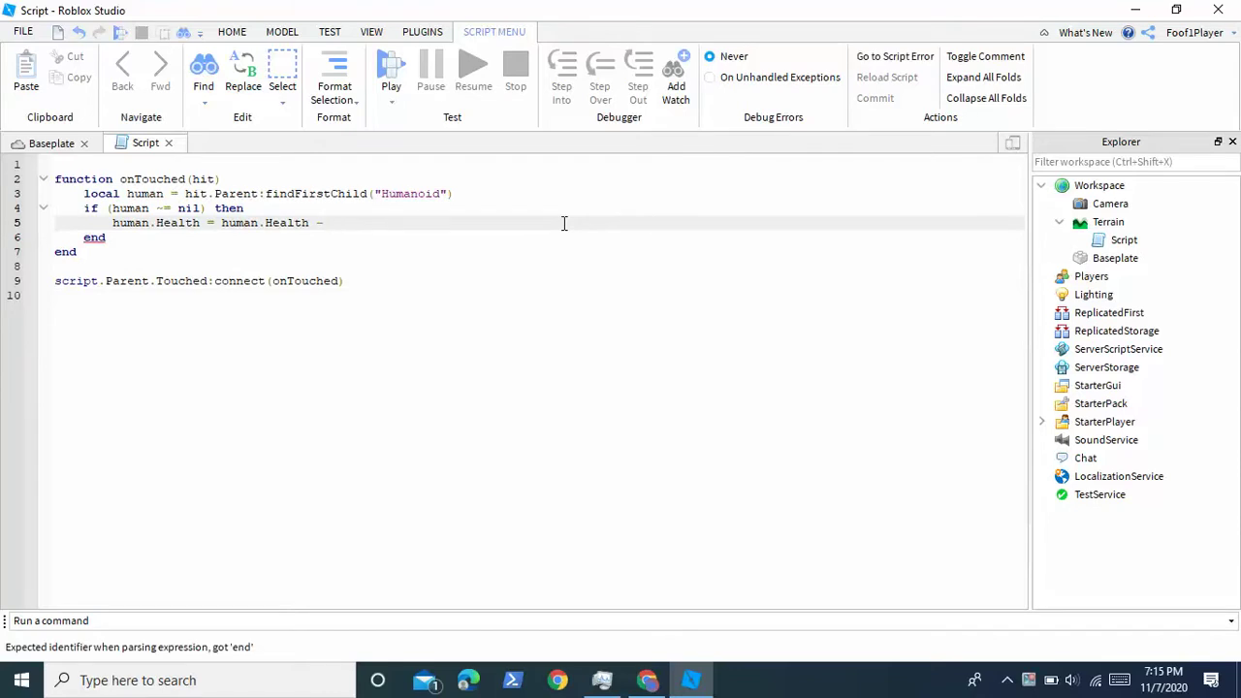
{"action": "type", "text": "1"}
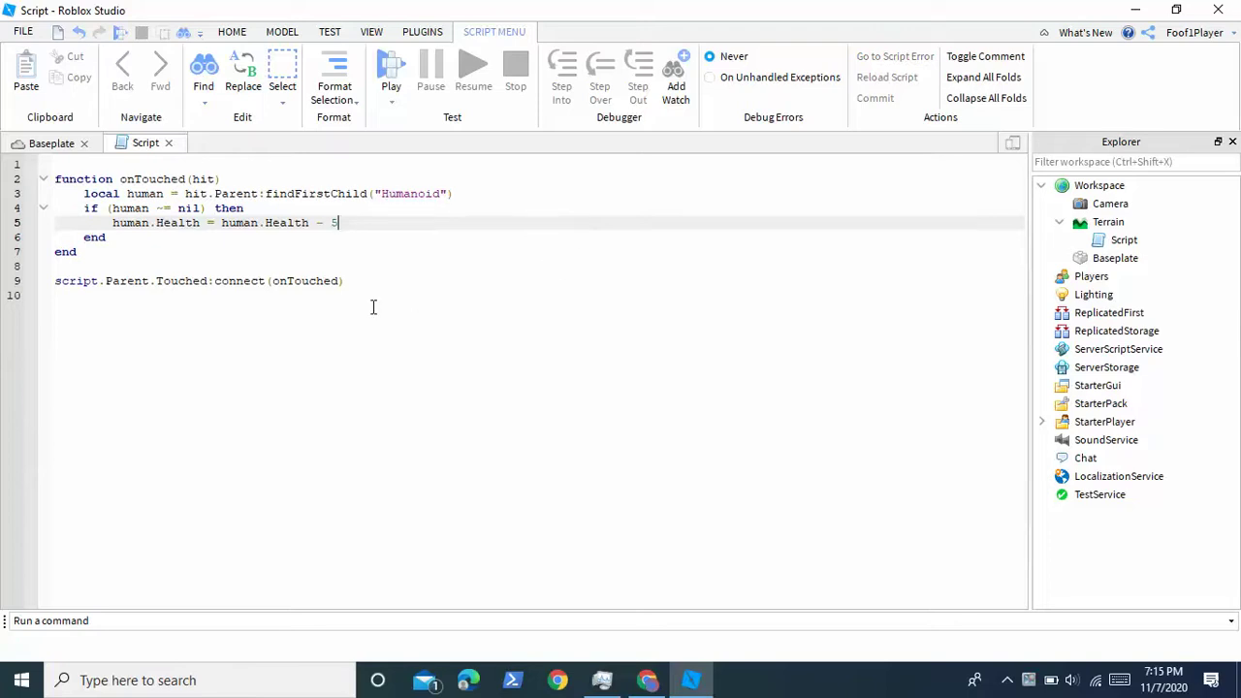
{"action": "left_click", "coordinate": [60, 178]}
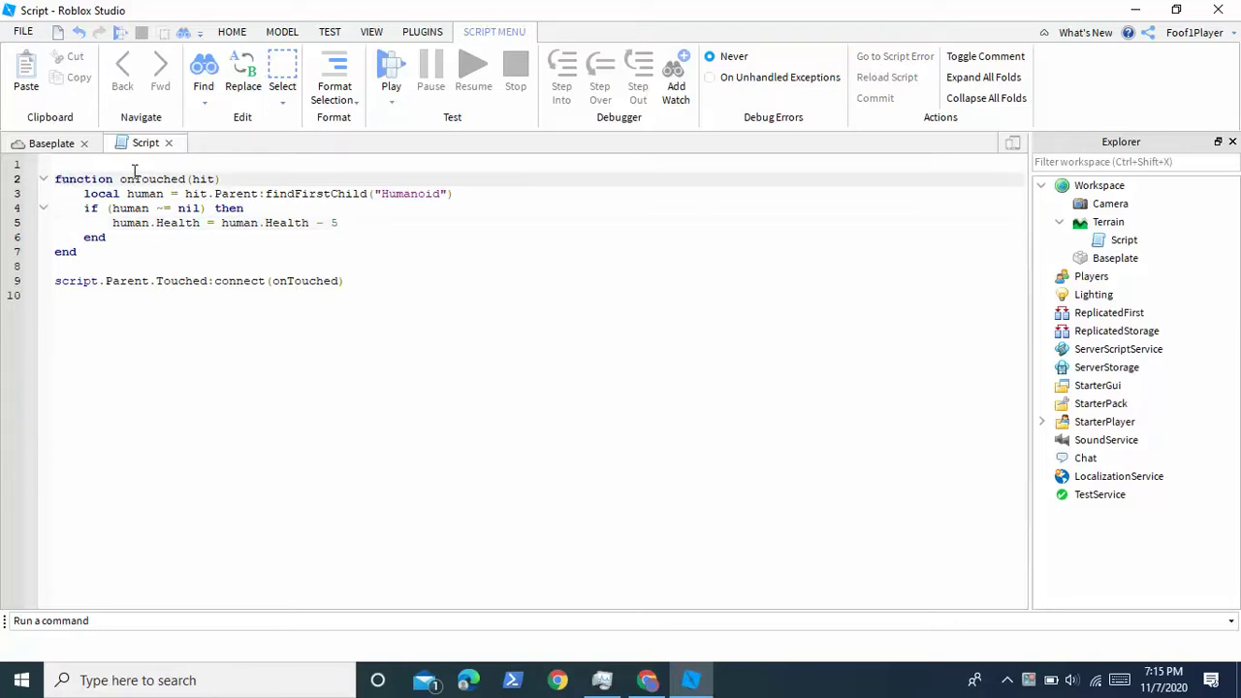
{"action": "key", "text": "BackSpace"}
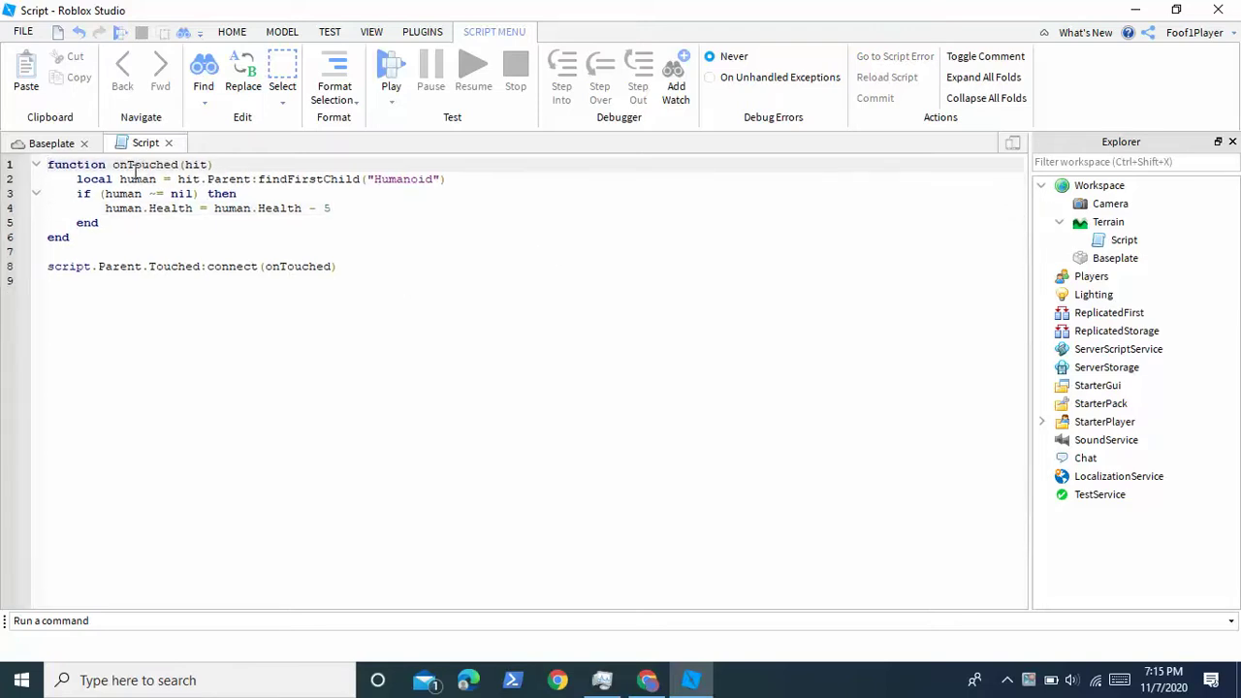
- Return to the Baseplate 3D view and delete the Baseplate part from the Workspace
{"action": "left_click", "coordinate": [51, 144]}
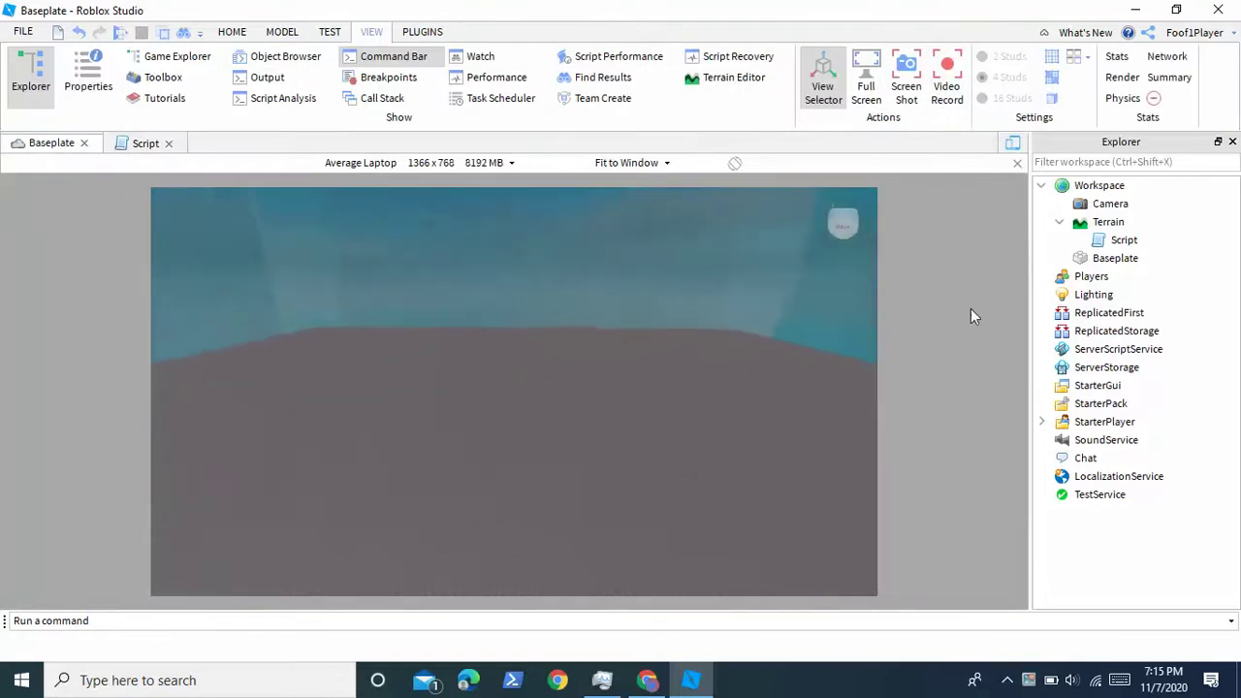
{"action": "left_click", "coordinate": [1116, 258]}
{"action": "key", "text": "Delete"}
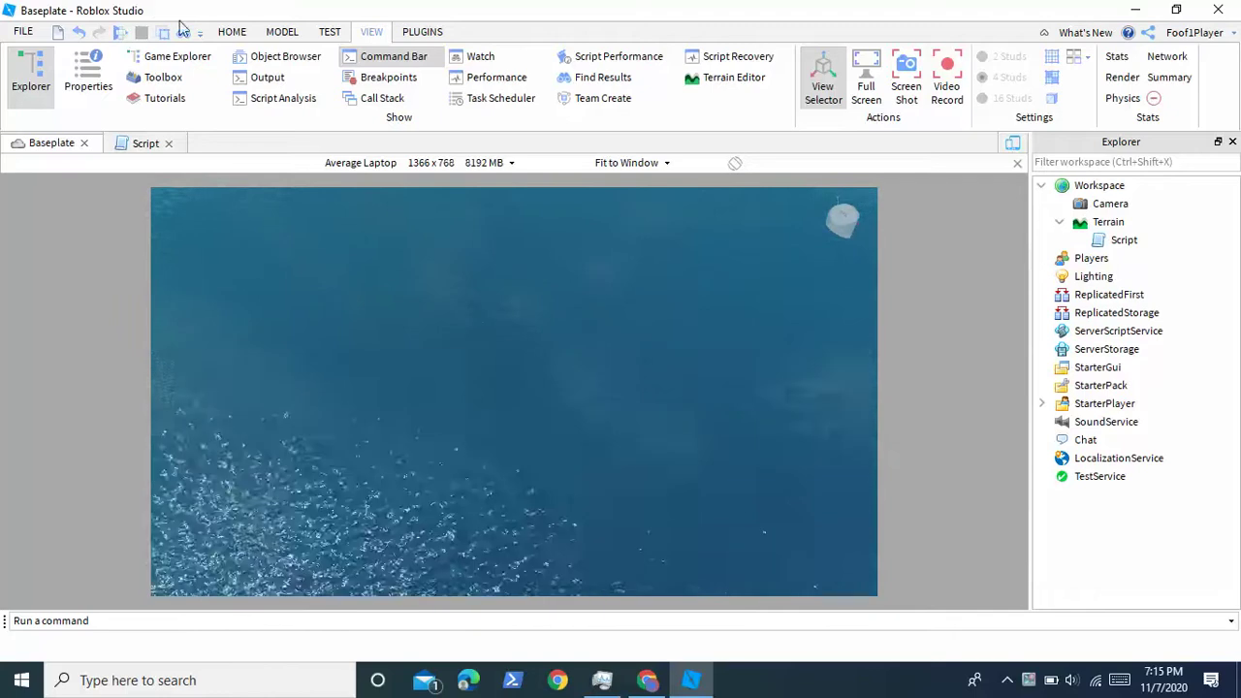
- Playtest the place with Play Here, examine the character and its health bar in the terrain water, and stop the simulation
{"action": "left_click", "coordinate": [328, 31]}
{"action": "left_click", "coordinate": [28, 100]}
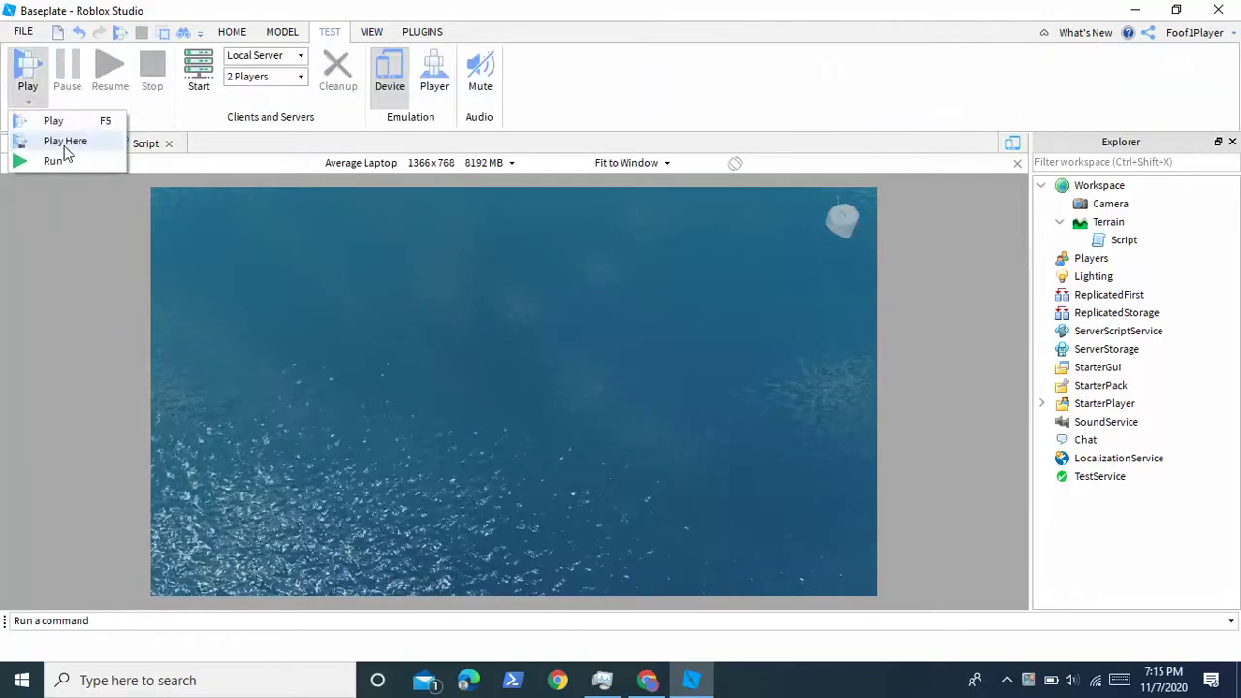
{"action": "left_click", "coordinate": [53, 139]}
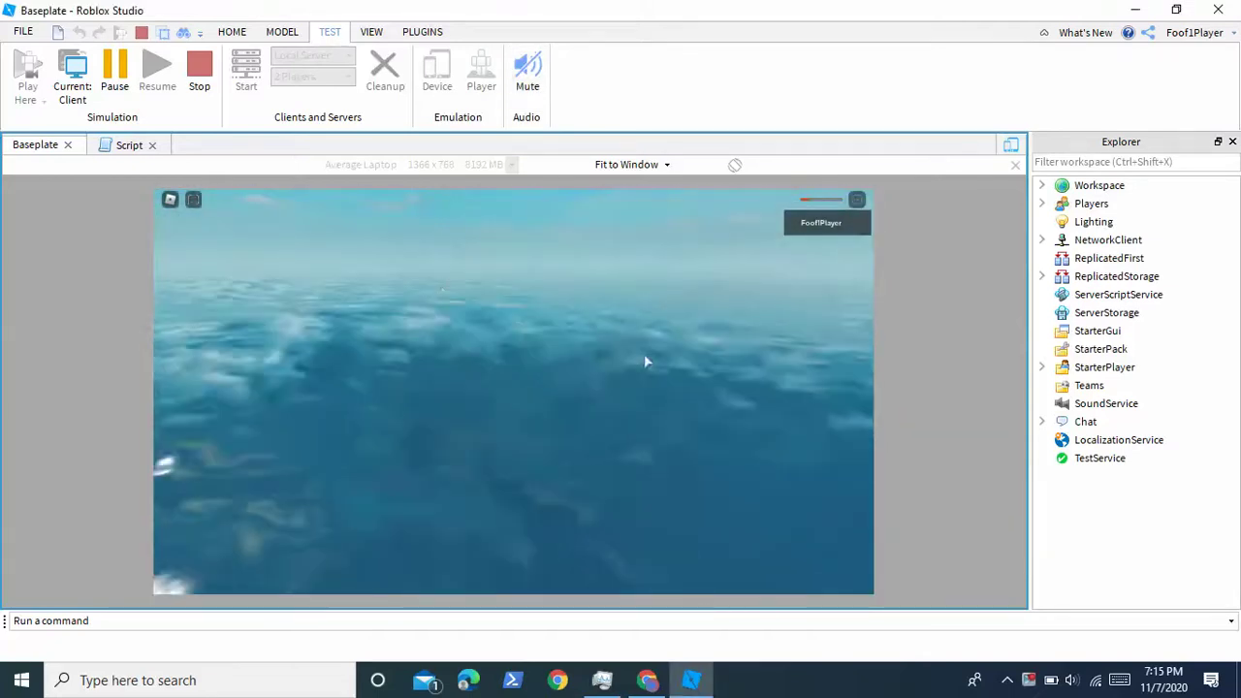
{"action": "right_click_drag", "start_coordinate": [651, 354], "coordinate": [652, 355]}
{"action": "scroll", "coordinate": [443, 288], "scroll_direction": "down", "scroll_amount": 5}
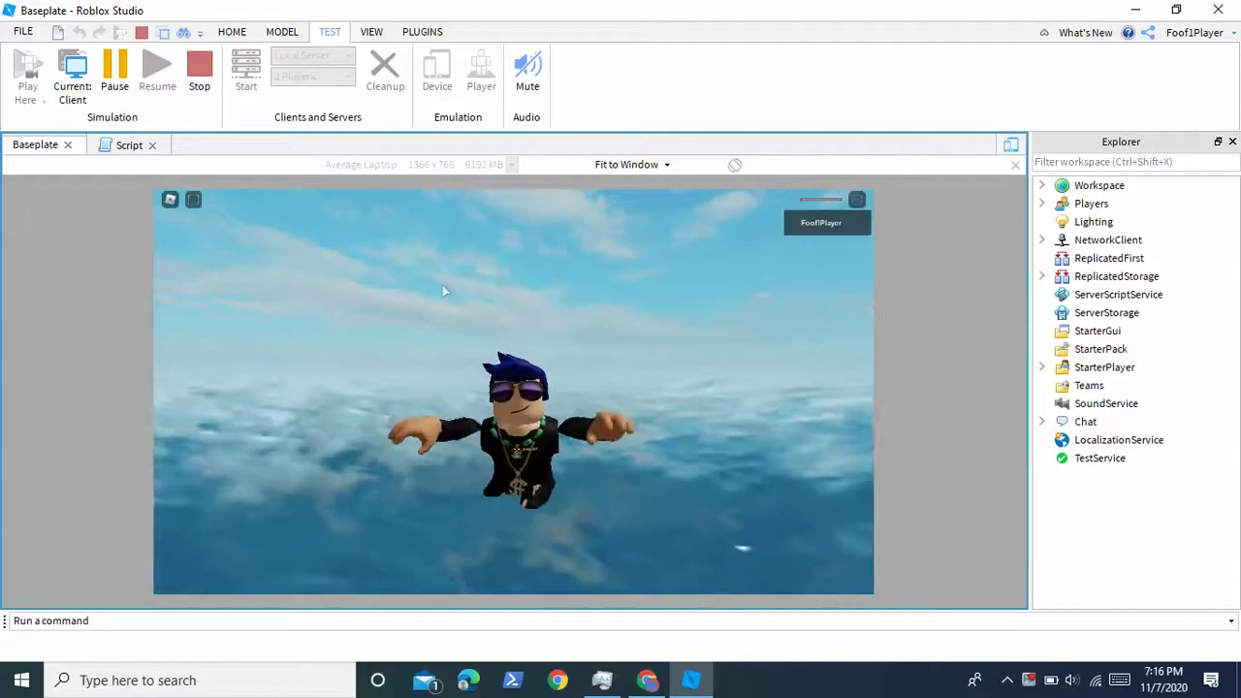
{"action": "right_click_drag", "start_coordinate": [443, 288], "coordinate": [650, 354]}
{"action": "scroll", "coordinate": [444, 286], "scroll_direction": "down", "scroll_amount": 5}
{"action": "right_click_drag", "start_coordinate": [444, 285], "coordinate": [651, 354]}
{"action": "scroll", "coordinate": [443, 286], "scroll_direction": "up", "scroll_amount": 3}
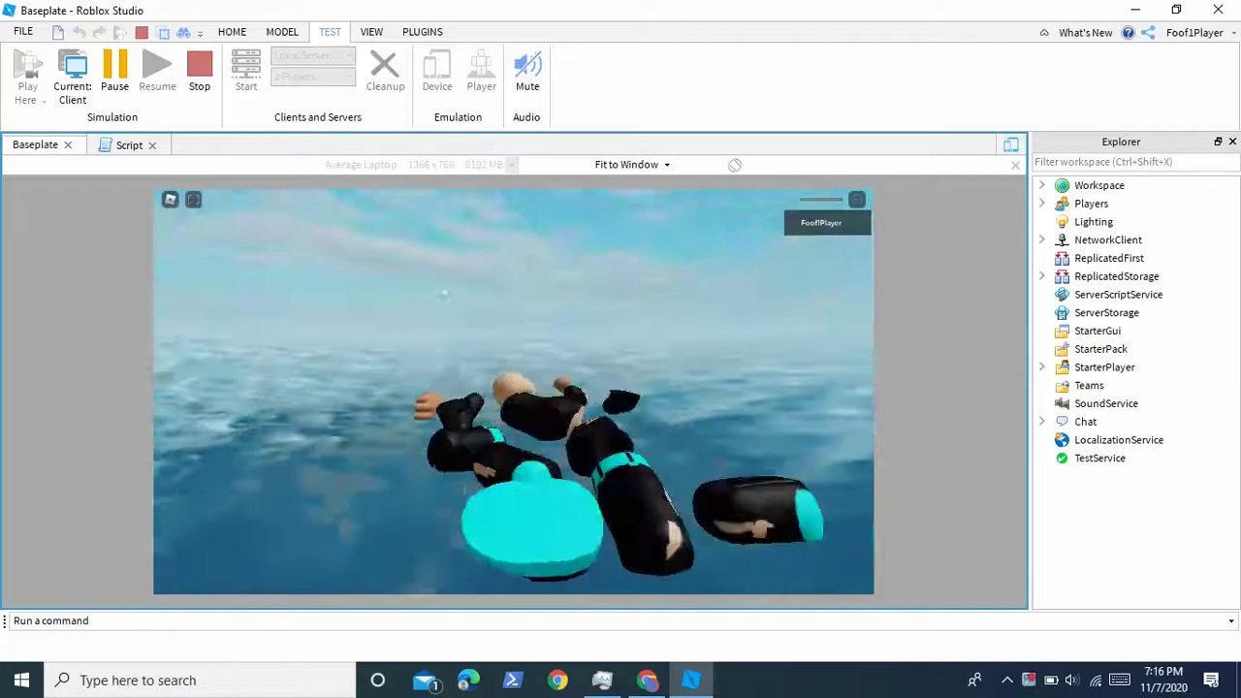
{"action": "right_click_drag", "start_coordinate": [443, 286], "coordinate": [651, 354]}
{"action": "scroll", "coordinate": [443, 285], "scroll_direction": "down", "scroll_amount": 4}
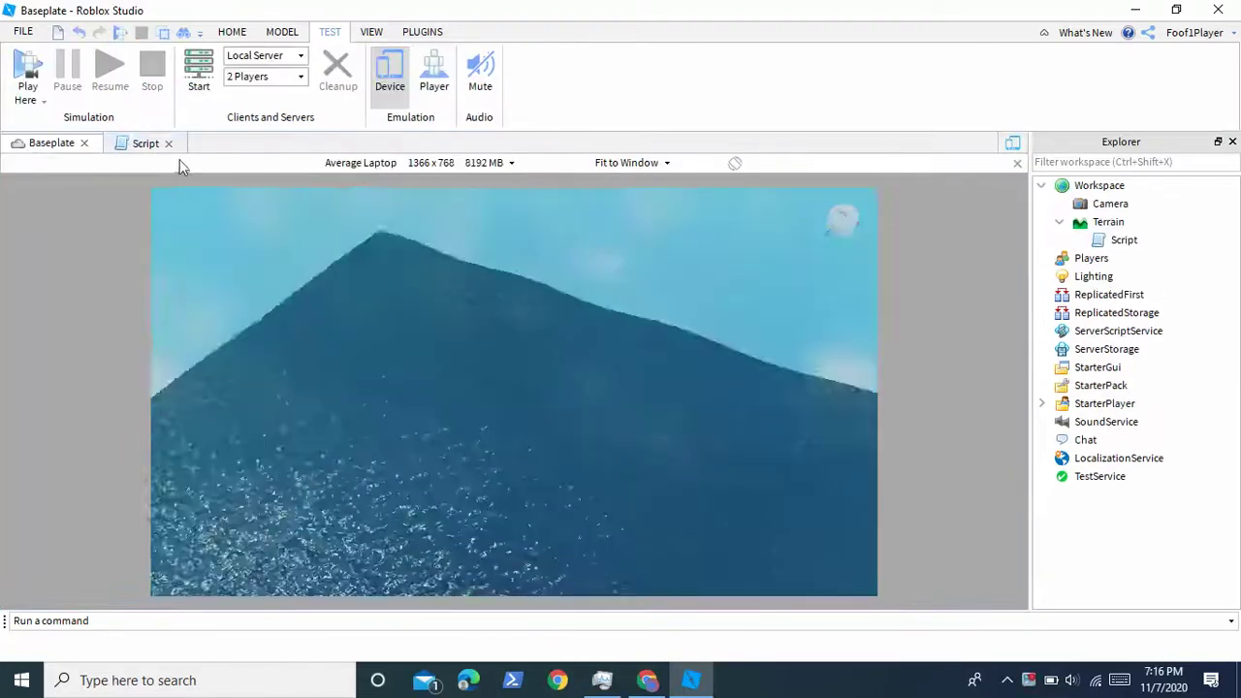
- Change the Health amount subtracted in the Terrain script's onTouched function to 1 and set it back to 5
{"action": "left_click", "coordinate": [134, 144]}
{"action": "left_click", "coordinate": [338, 206]}
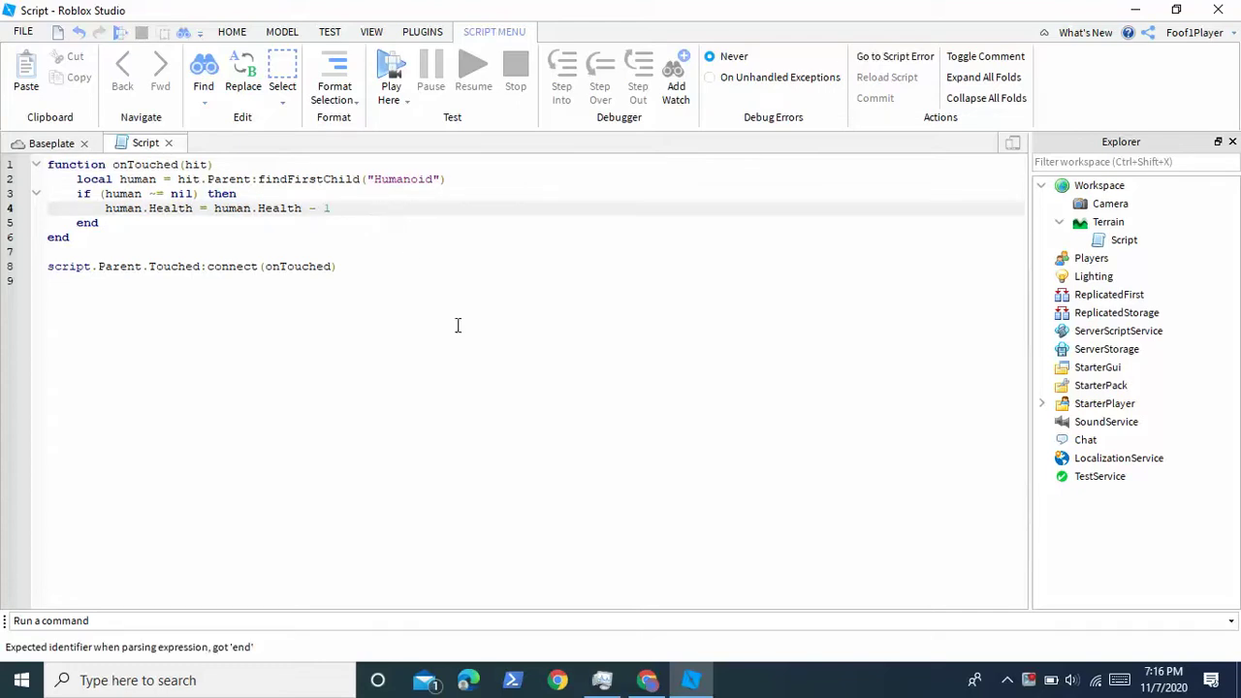
{"action": "left_click_drag", "start_coordinate": [458, 325], "coordinate": [346, 236]}
{"action": "left_click", "coordinate": [345, 195]}
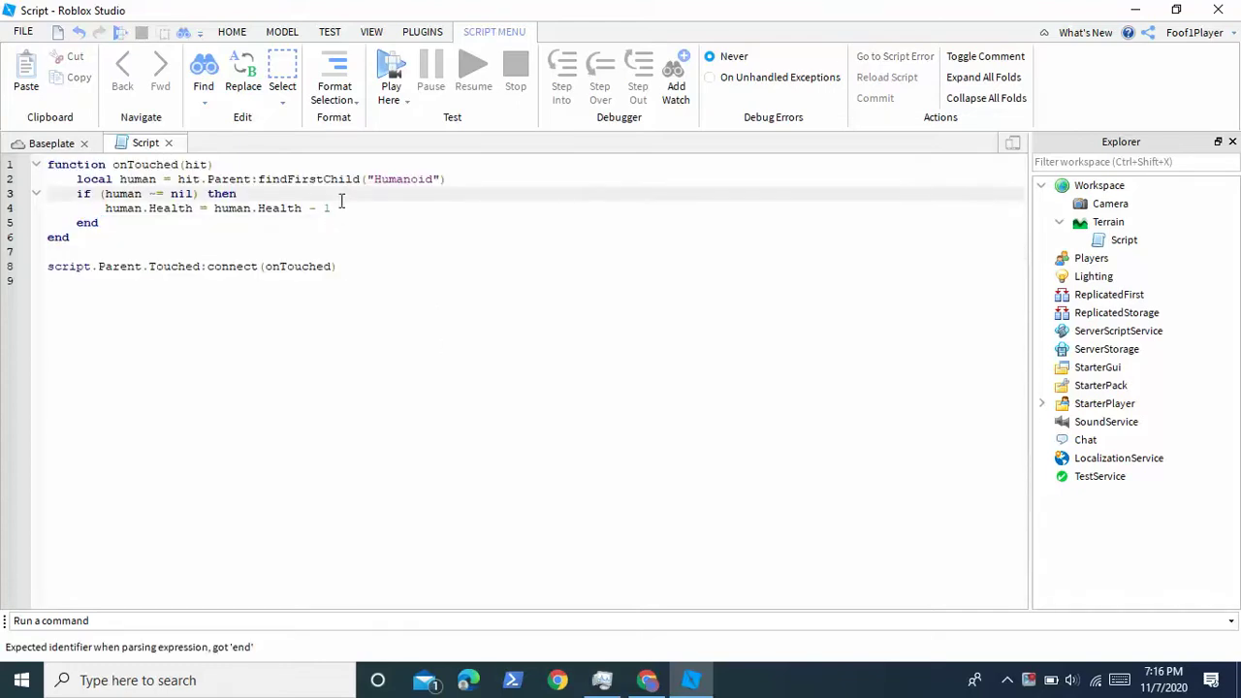
{"action": "left_click", "coordinate": [342, 208]}
{"action": "type", "text": "1"}
{"action": "key", "text": "BackSpace"}
{"action": "type", "text": "5"}
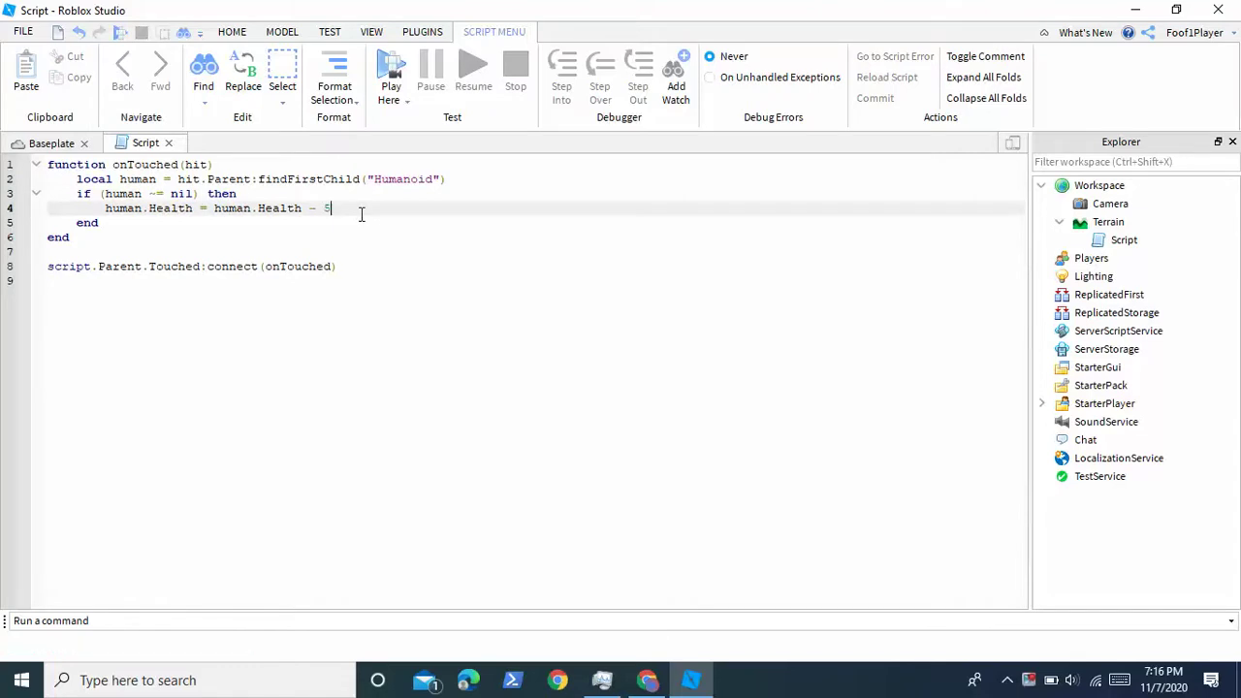
- Return to the Baseplate 3D view and examine the extent and edges of the terrain water block from farther away
{"action": "left_click", "coordinate": [35, 149]}
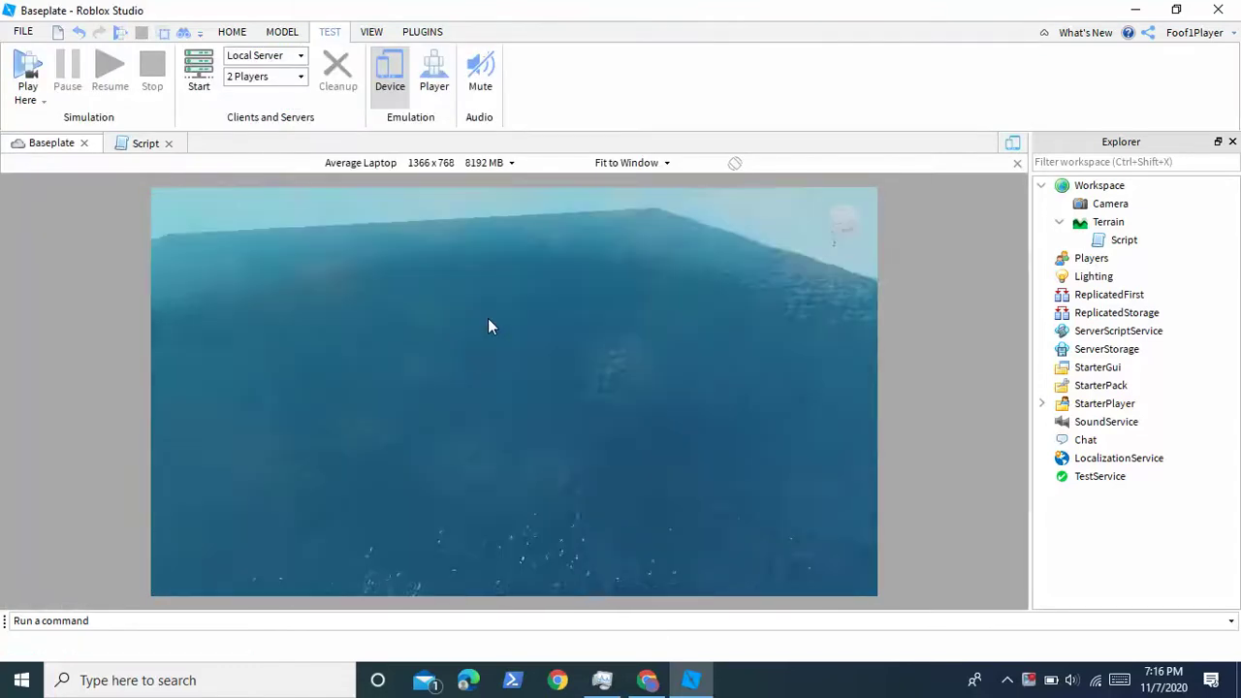
{"action": "mouse_move", "coordinate": [488, 321]}
{"action": "right_mouse_down"}
{"action": "mouse_move", "coordinate": [474, 319]}
{"action": "mouse_move", "coordinate": [488, 321]}
{"action": "right_mouse_up"}
{"action": "key", "text": "s"}
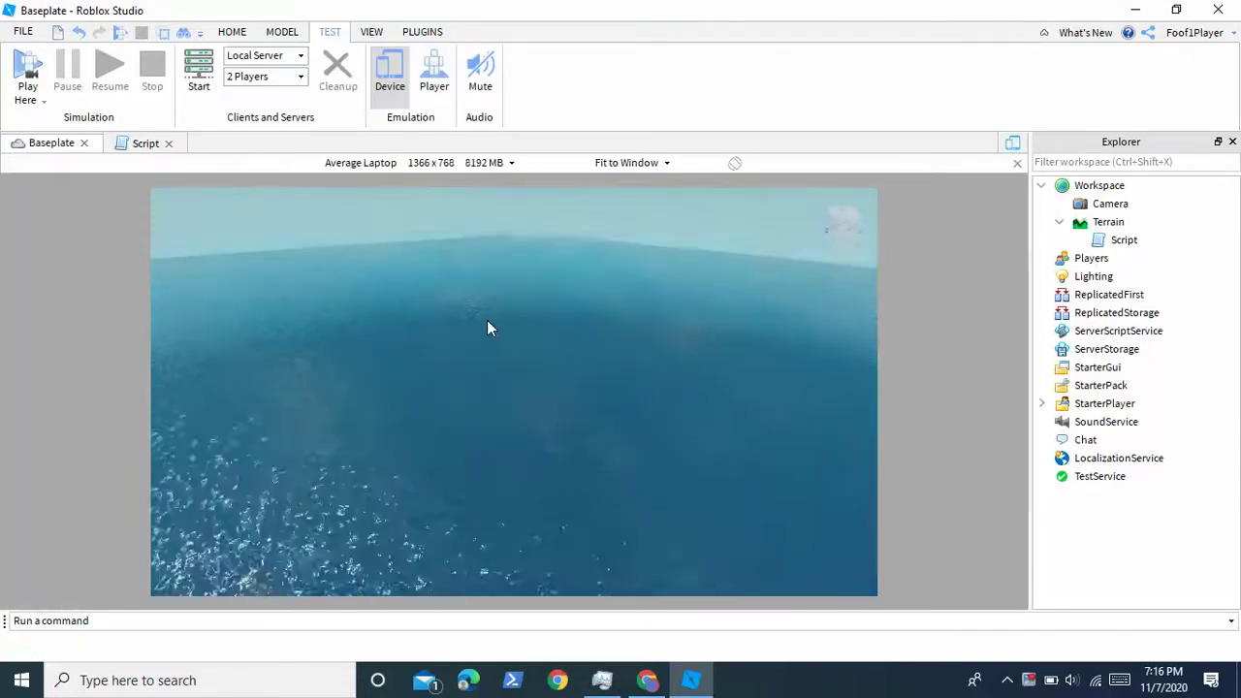
{"action": "key", "text": "s"}
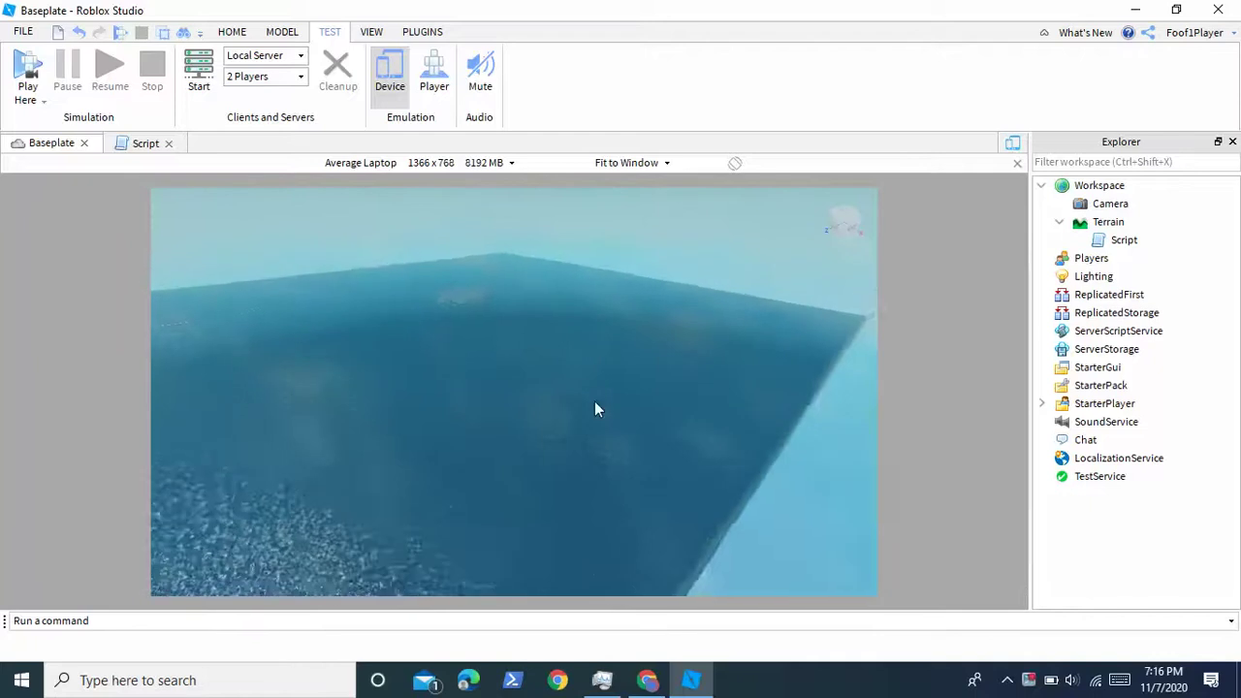
{"action": "right_click_drag", "start_coordinate": [595, 402], "coordinate": [595, 402]}
{"action": "key", "text": "s"}
{"action": "key", "text": "a"}
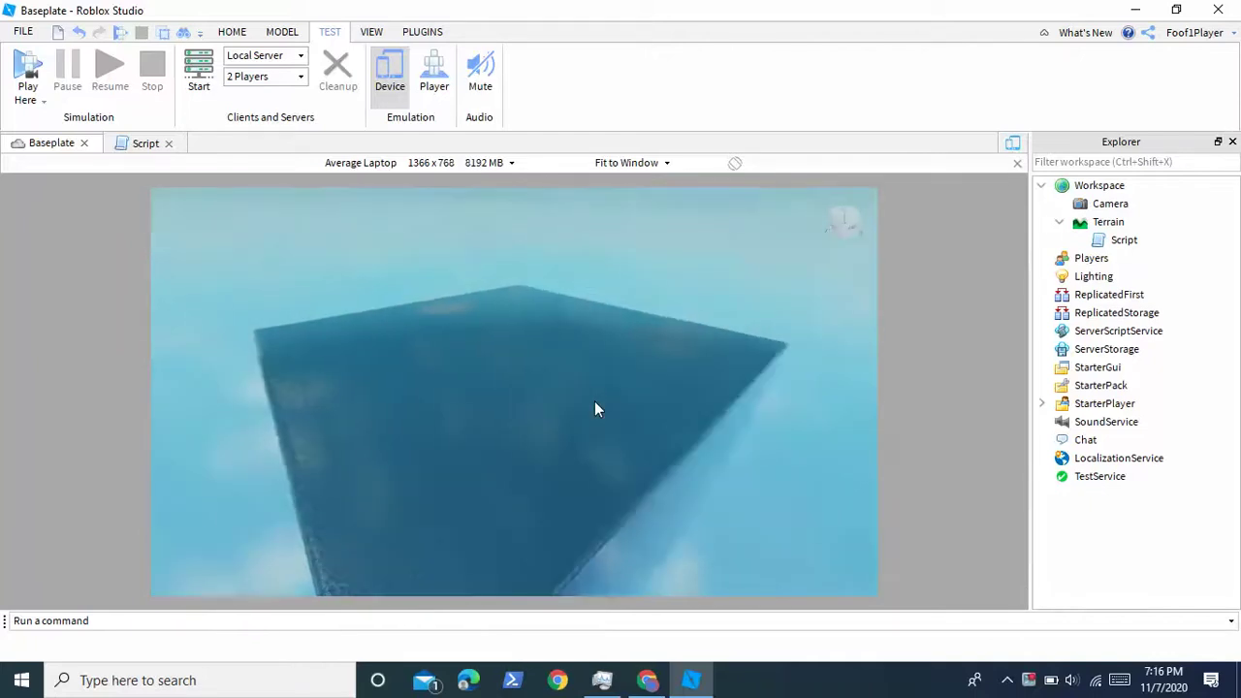
{"action": "key", "text": "w"}
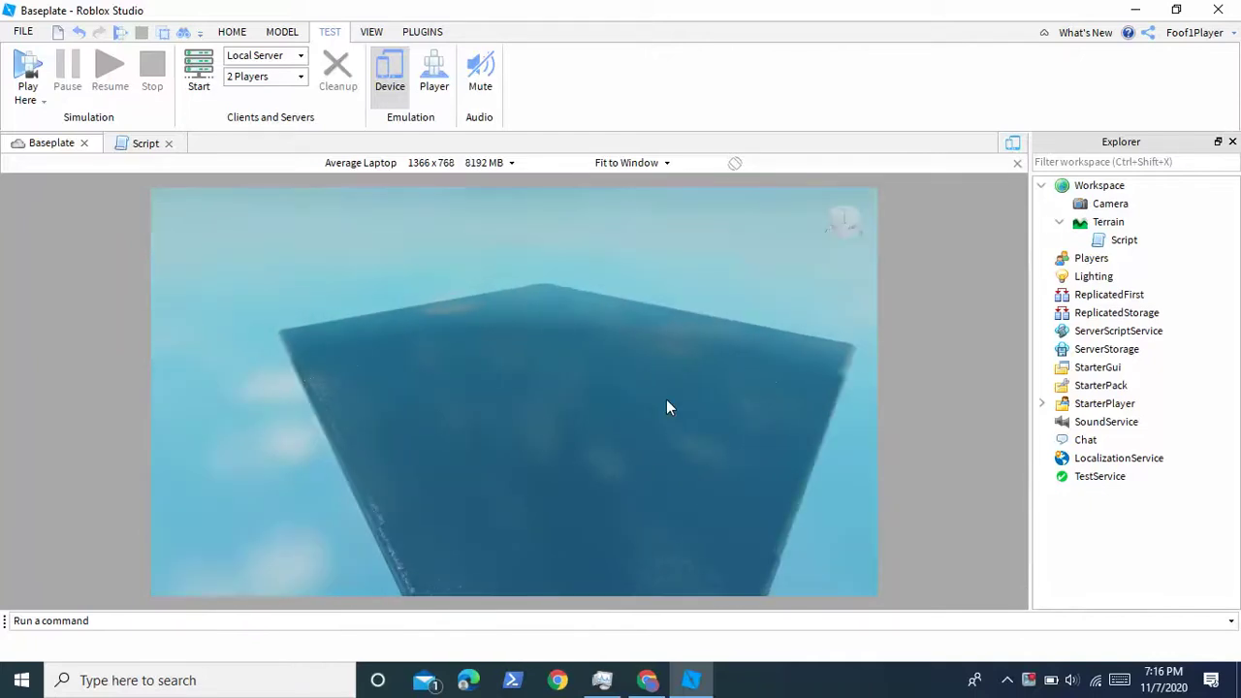